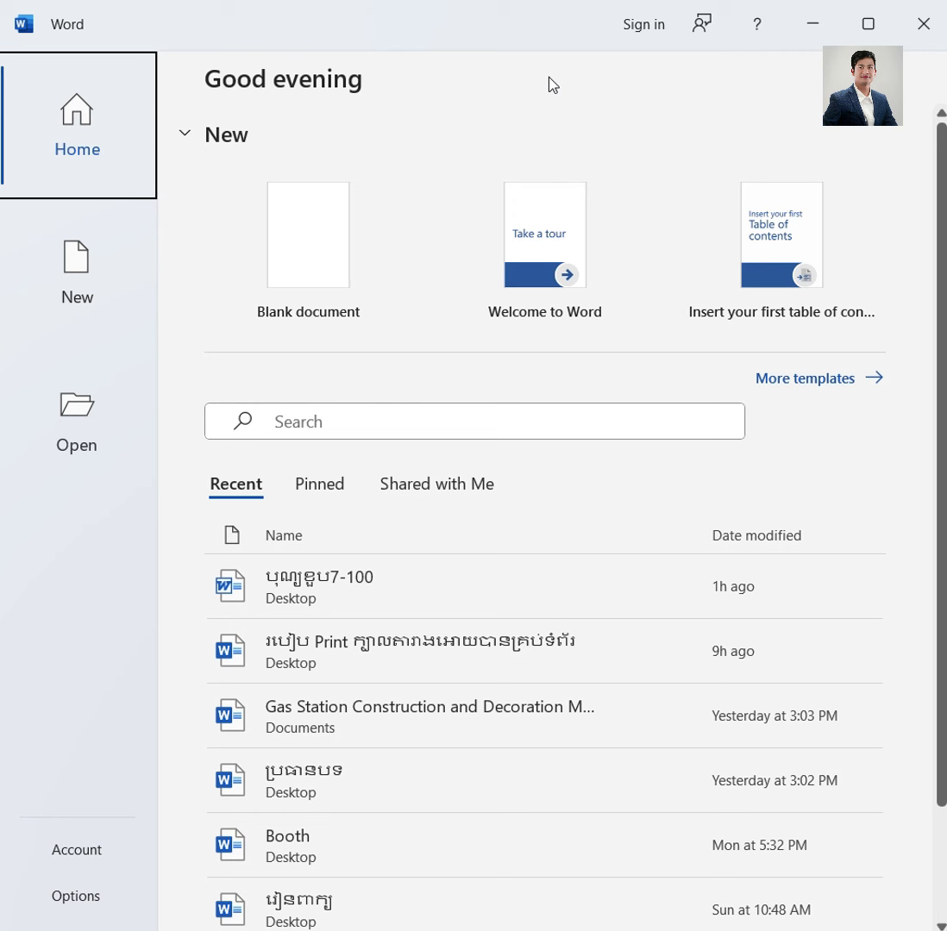
Create a blank document, close the GET GENUINE OFFICE banner, and show the Layout options.
left_click(302, 249)
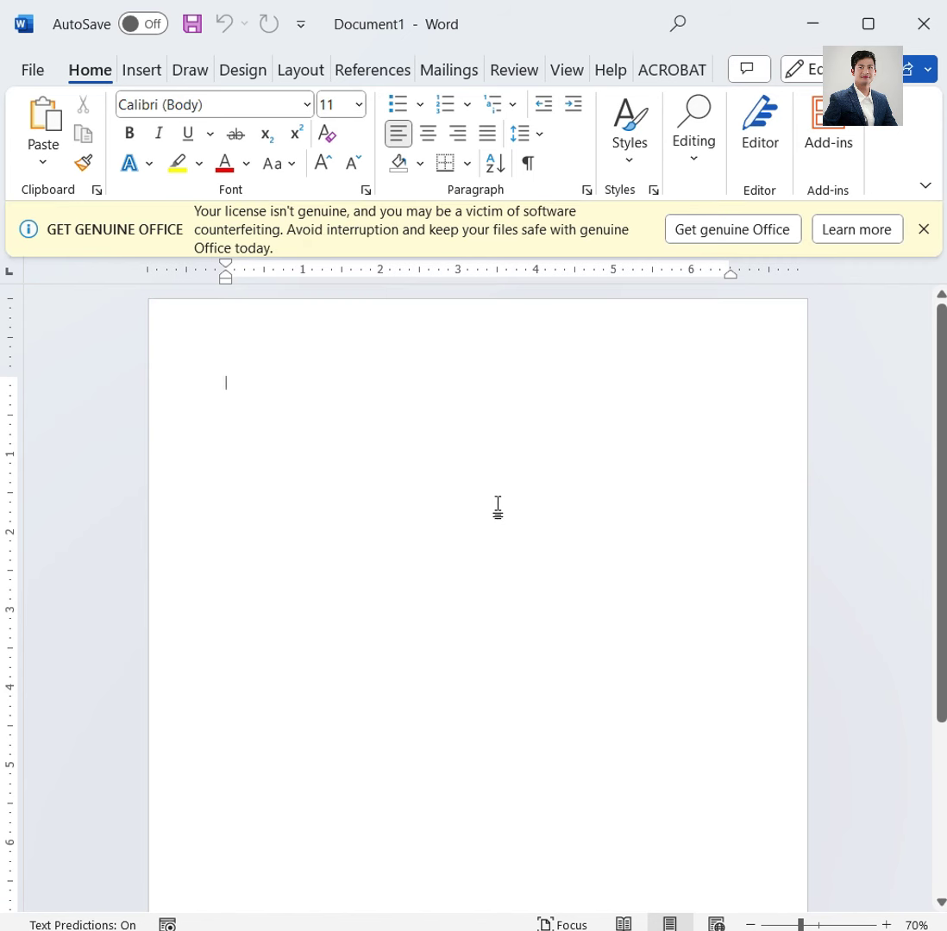
left_click(923, 229)
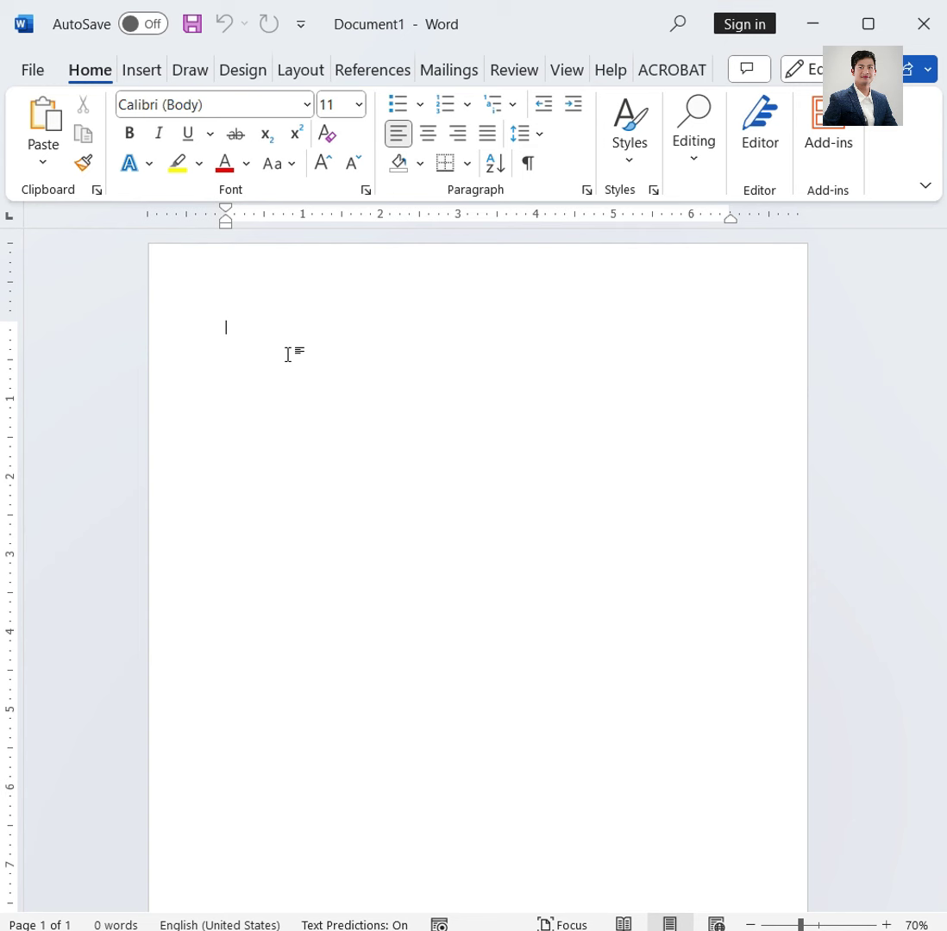
left_click(301, 76)
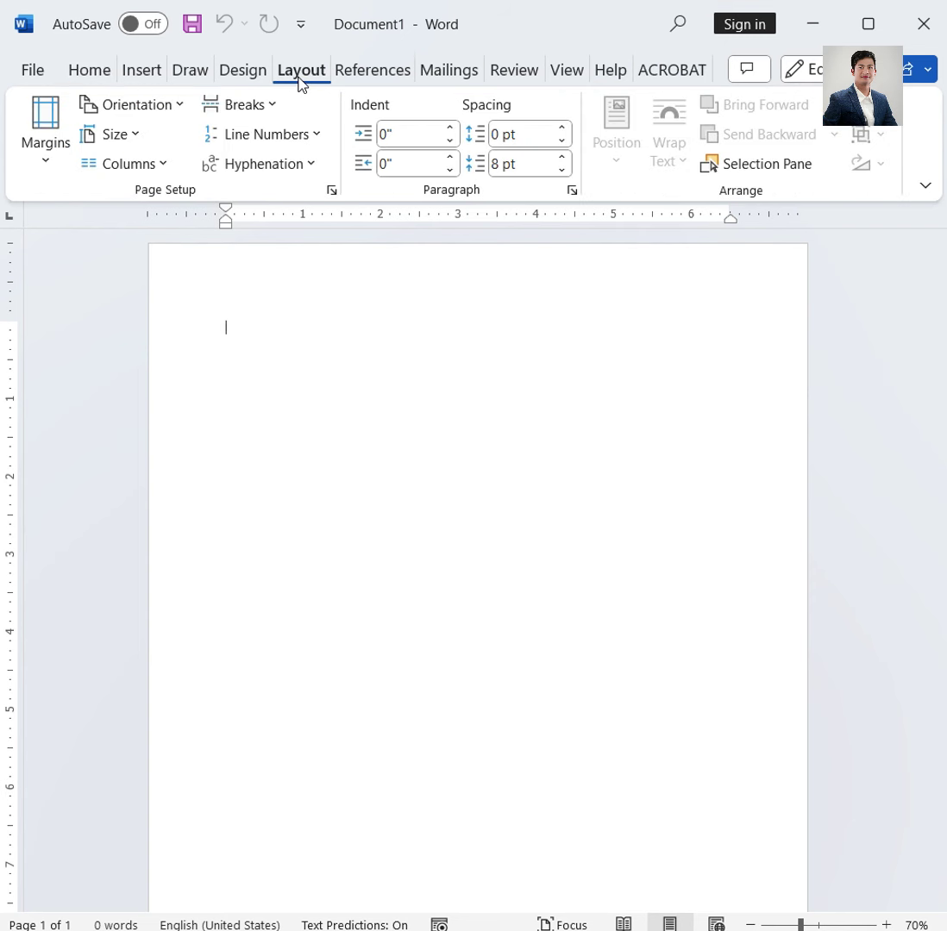
mouse_move(270, 339)
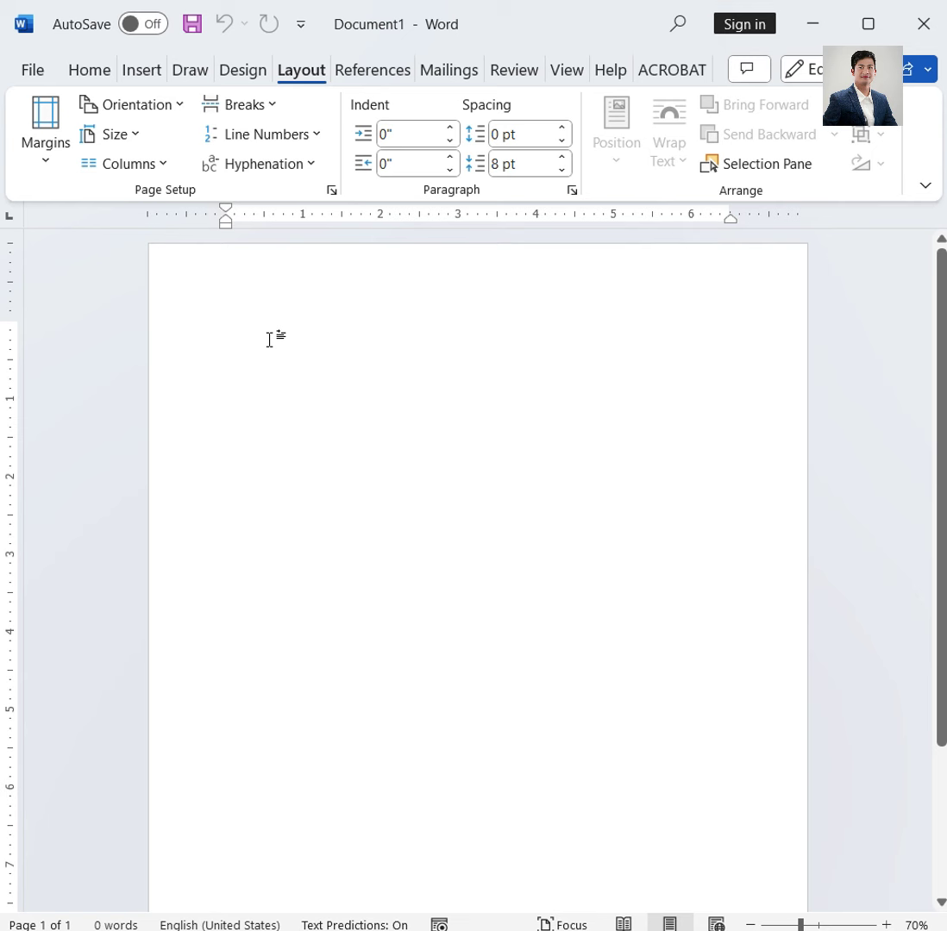
Apply Normal one-inch margins and keep the page in portrait orientation.
left_click(53, 153)
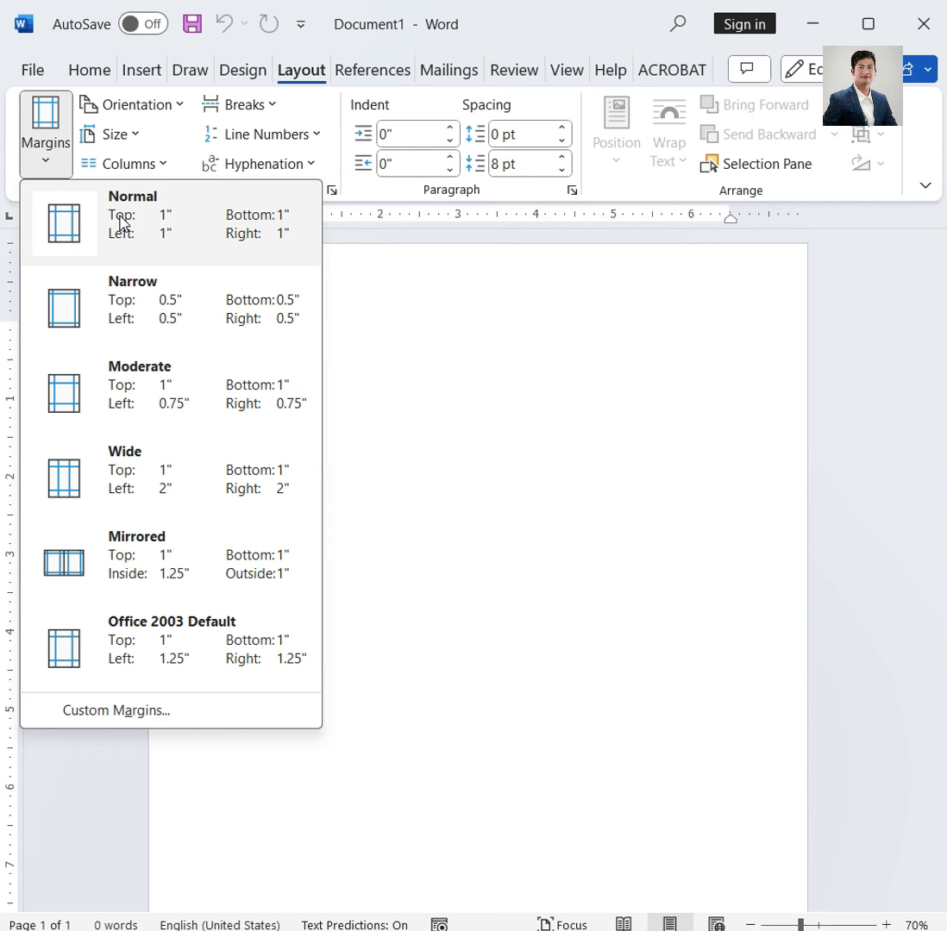
left_click(404, 267)
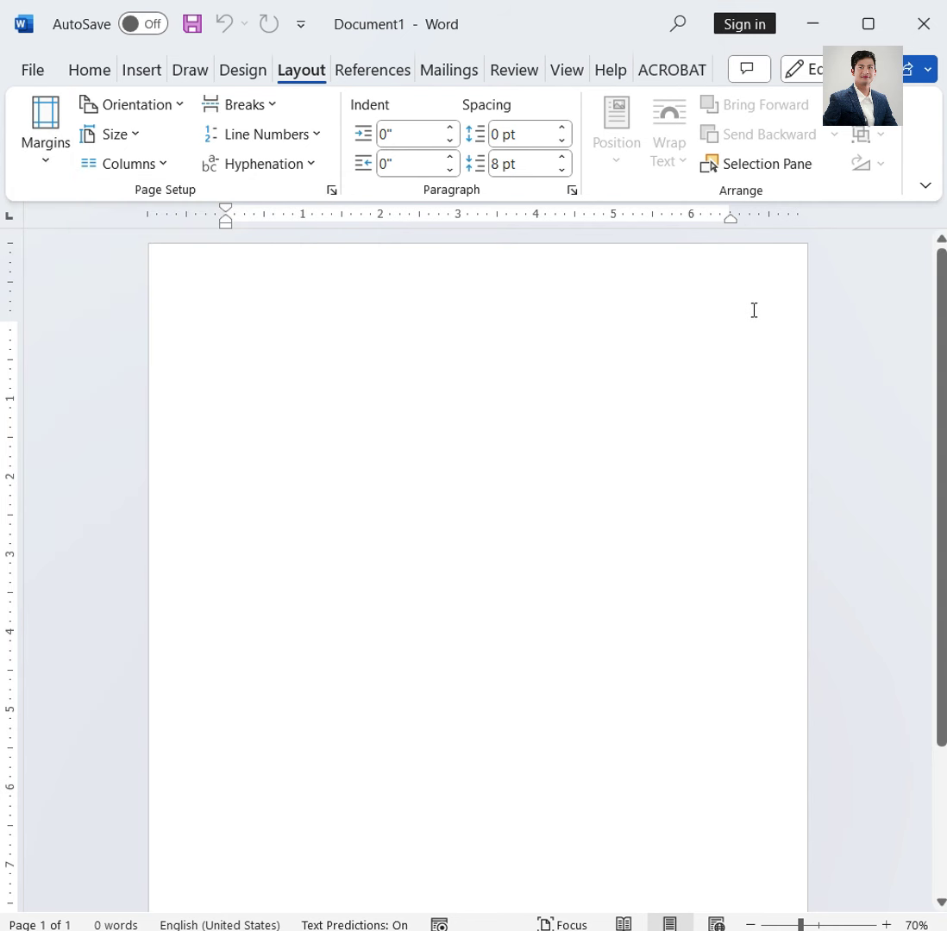
left_click(59, 164)
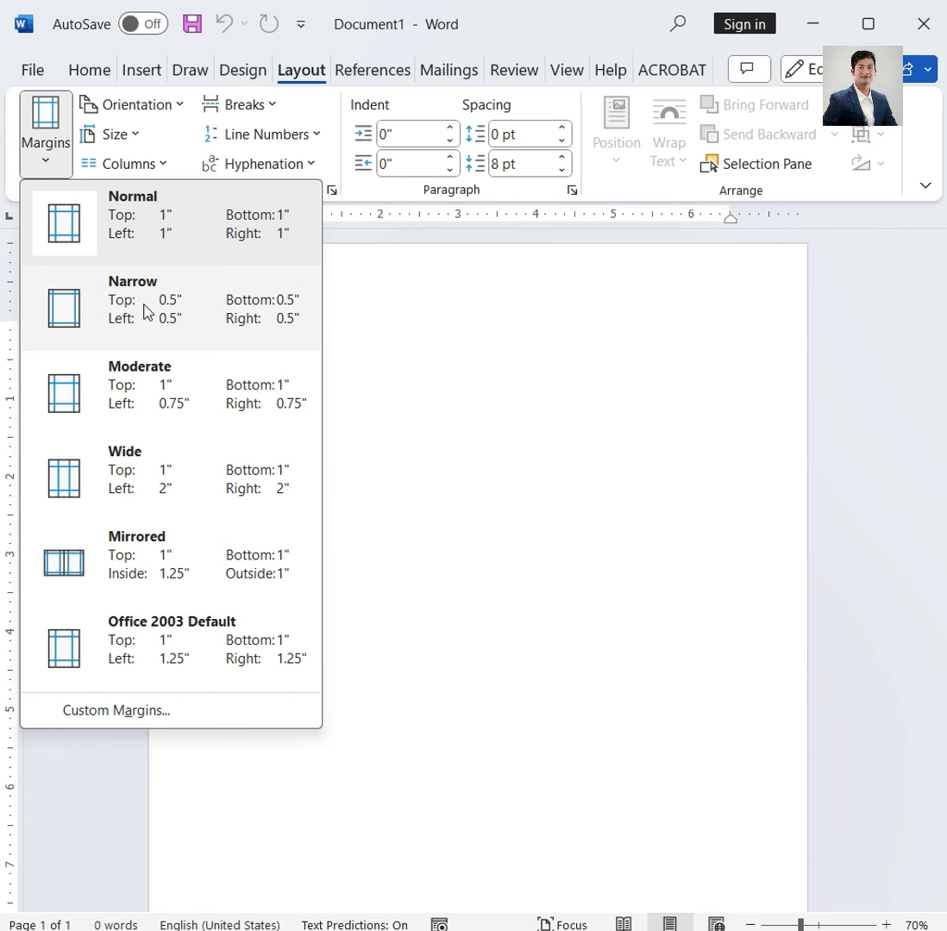
left_click(113, 194)
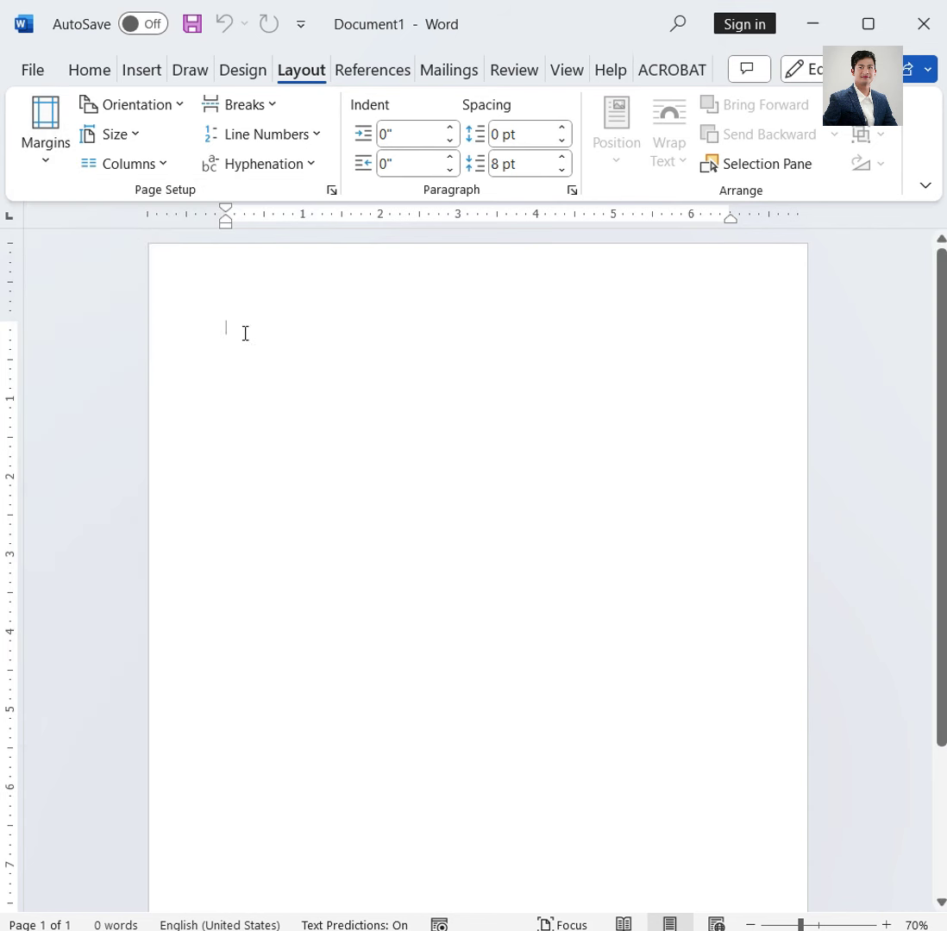
left_click(134, 104)
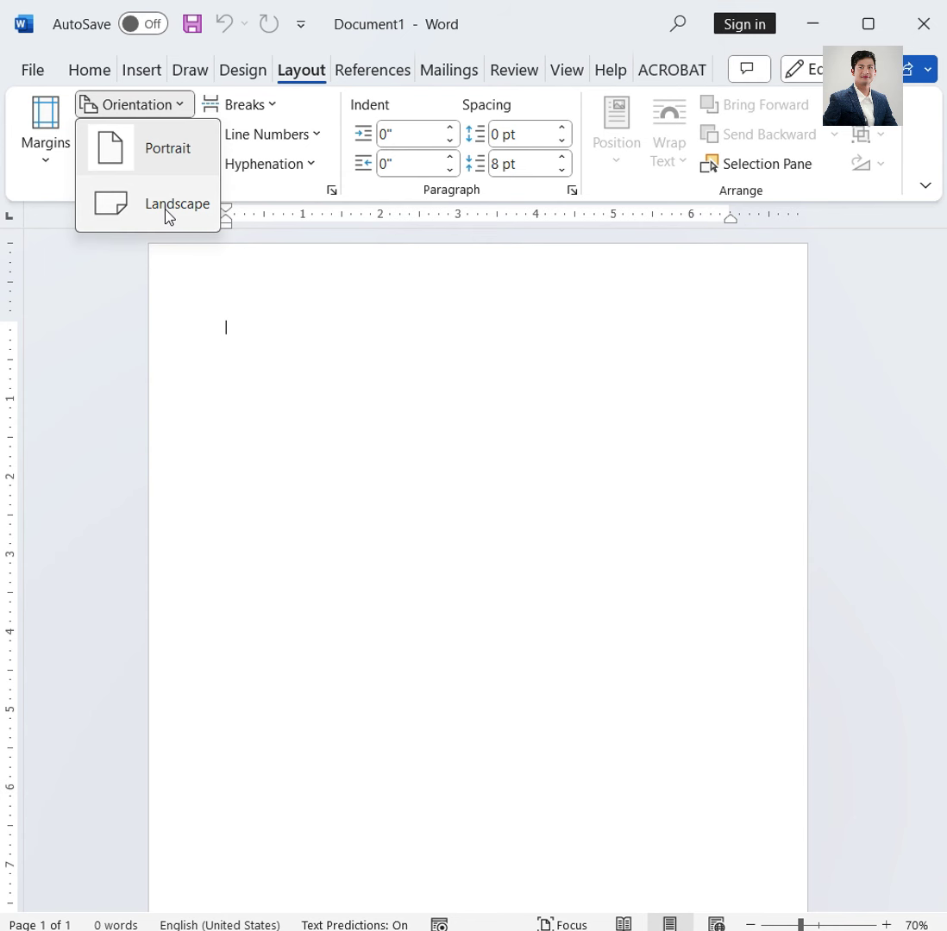
left_click(138, 161)
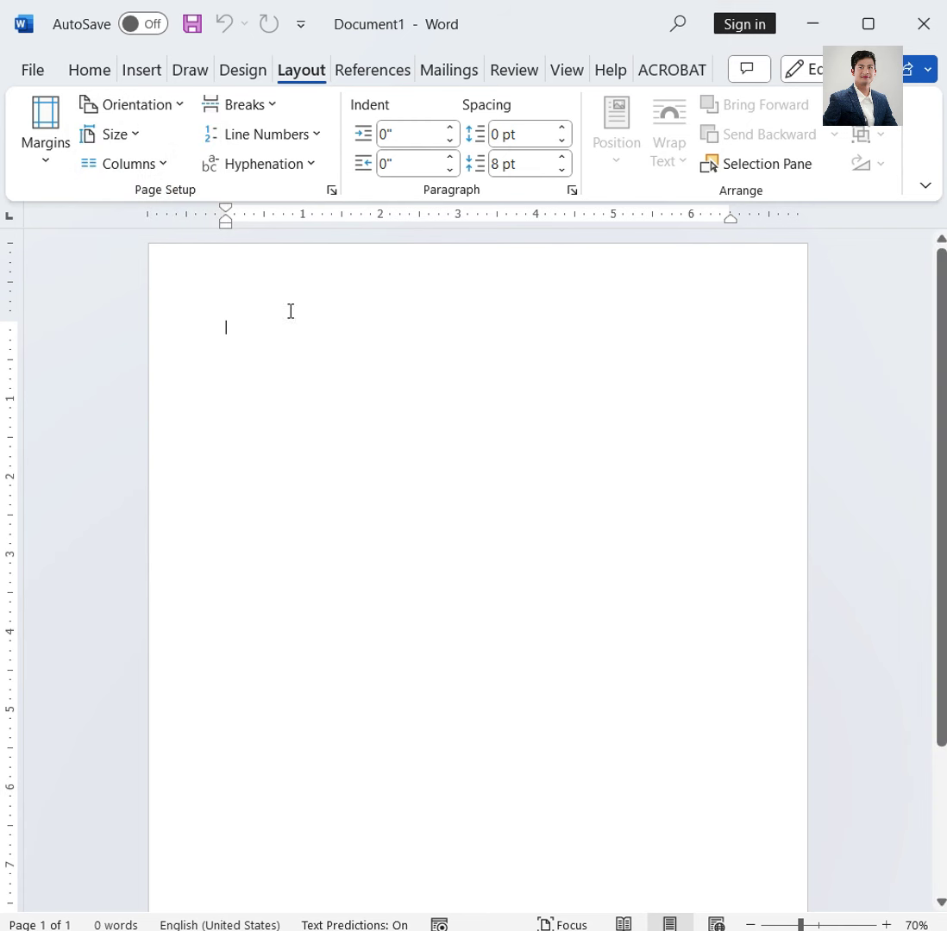
Set the paper size to A4 (8.27" x 11.69").
left_click(125, 137)
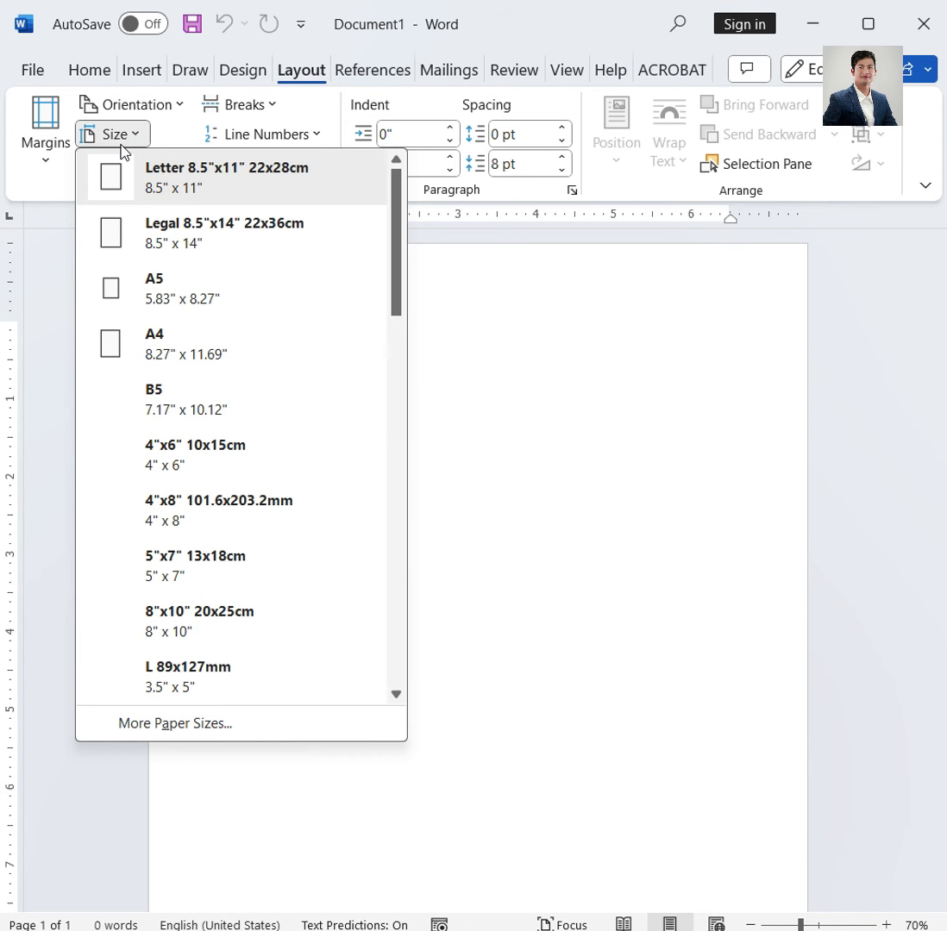
left_click(170, 354)
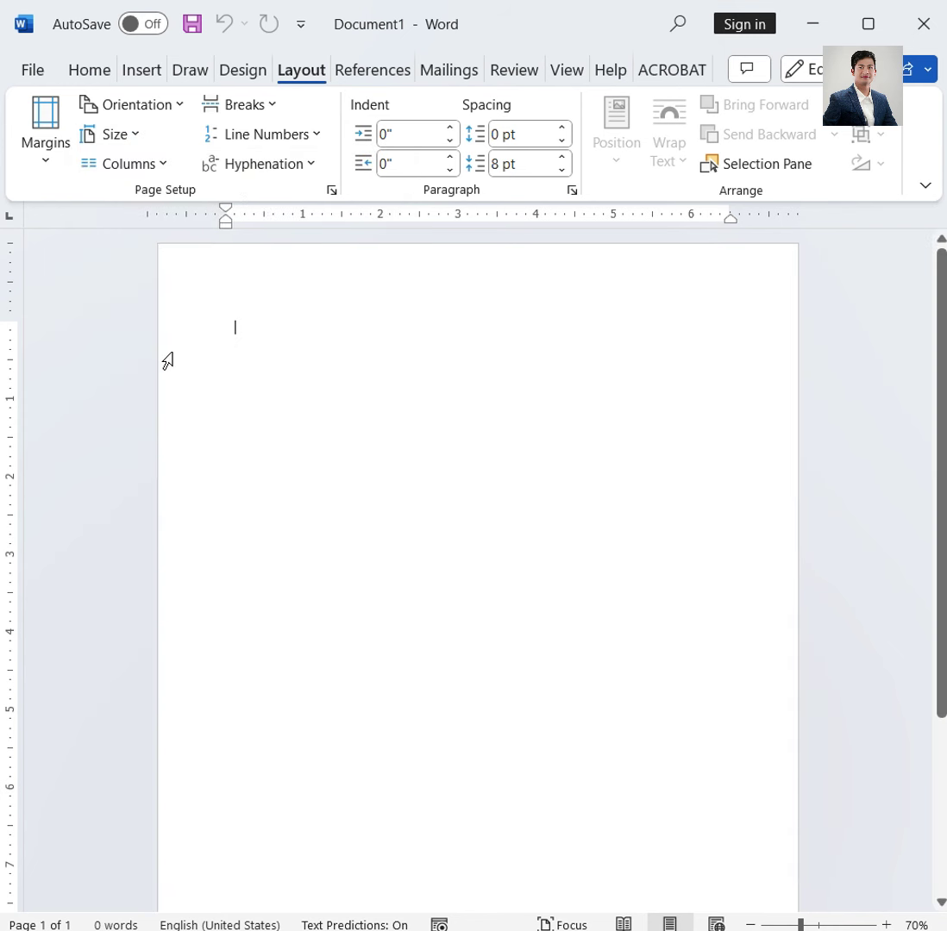
left_click(119, 136)
left_click(178, 340)
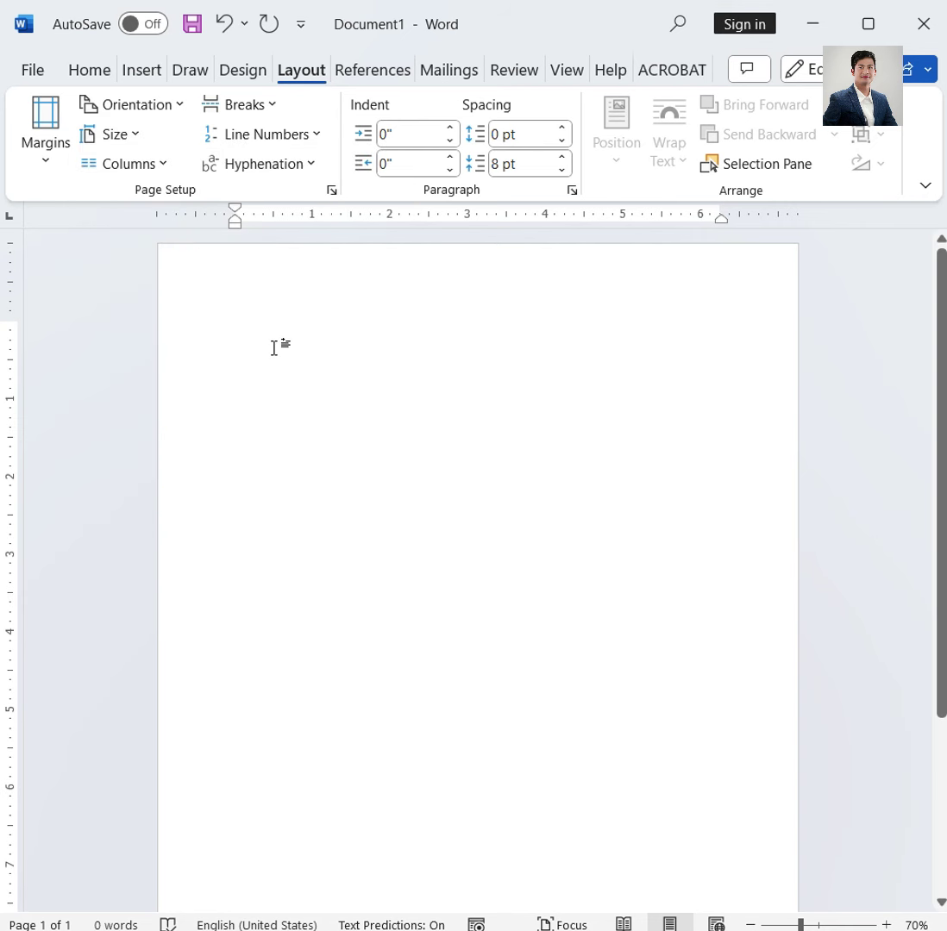
In Page Setup, keep A4 on the Paper tab and confirm it as the default page setup.
left_click(331, 191)
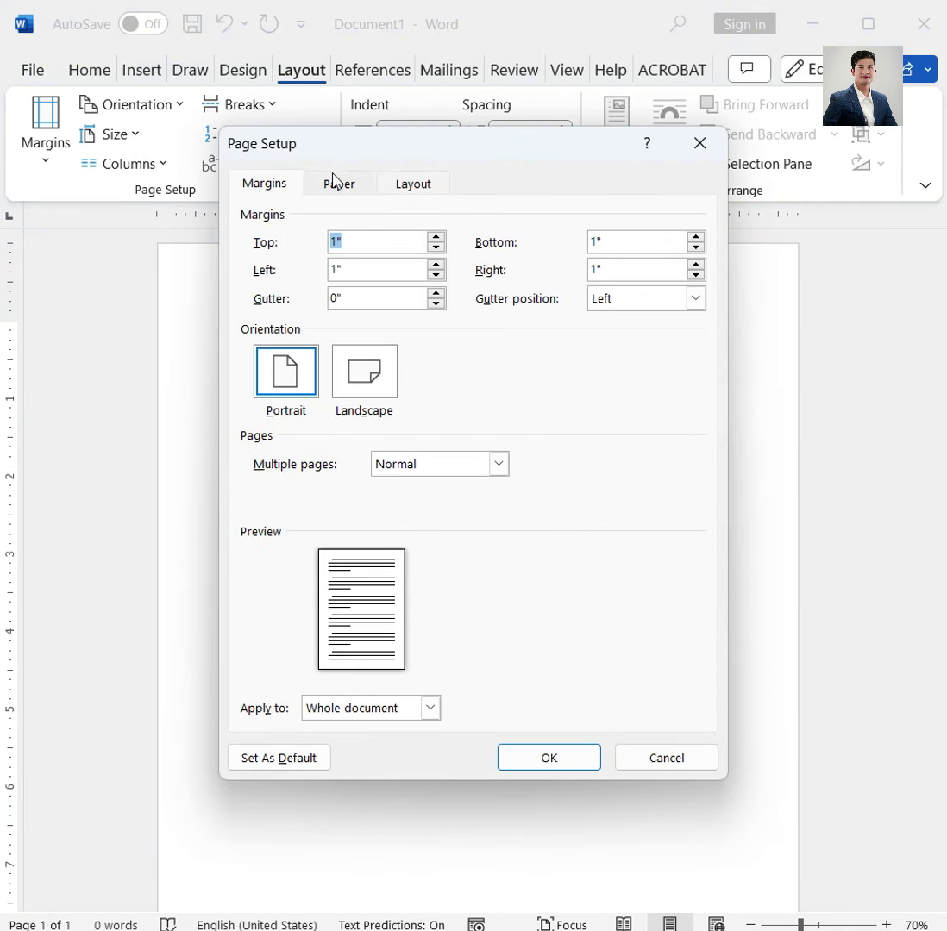
left_click(272, 185)
mouse_move(349, 150)
left_mouse_down()
mouse_move(373, 205)
mouse_move(338, 240)
left_mouse_up()
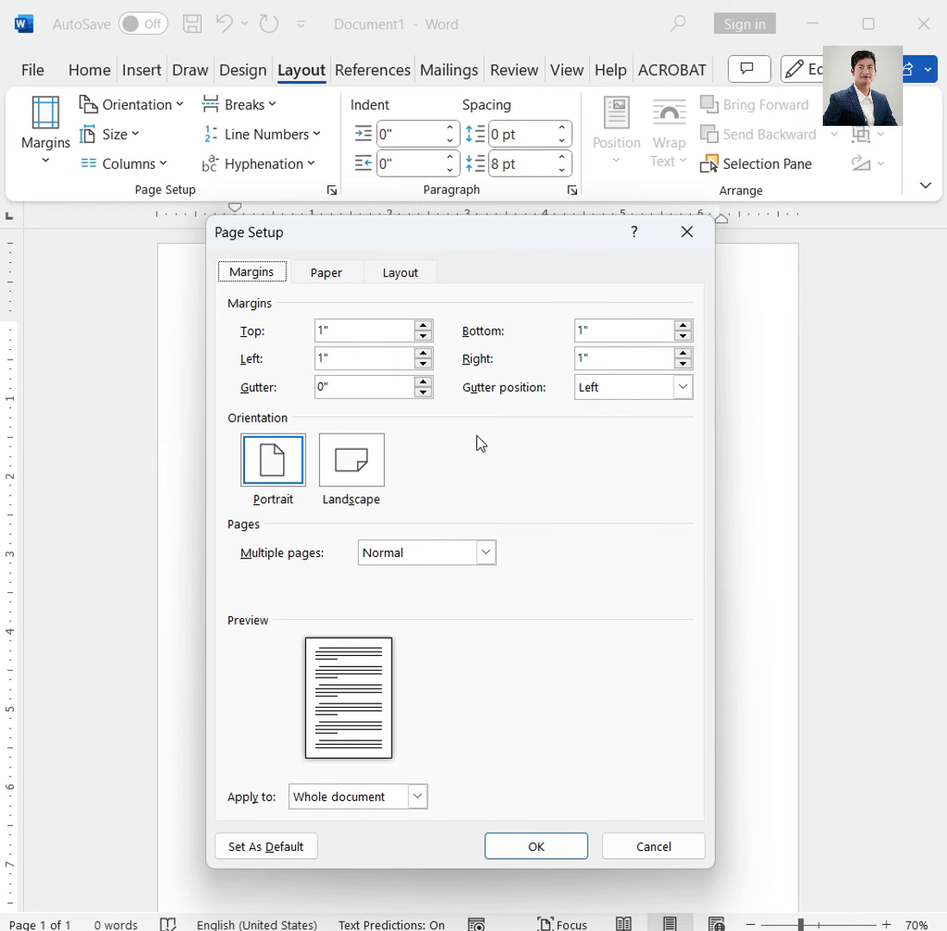
left_click(321, 273)
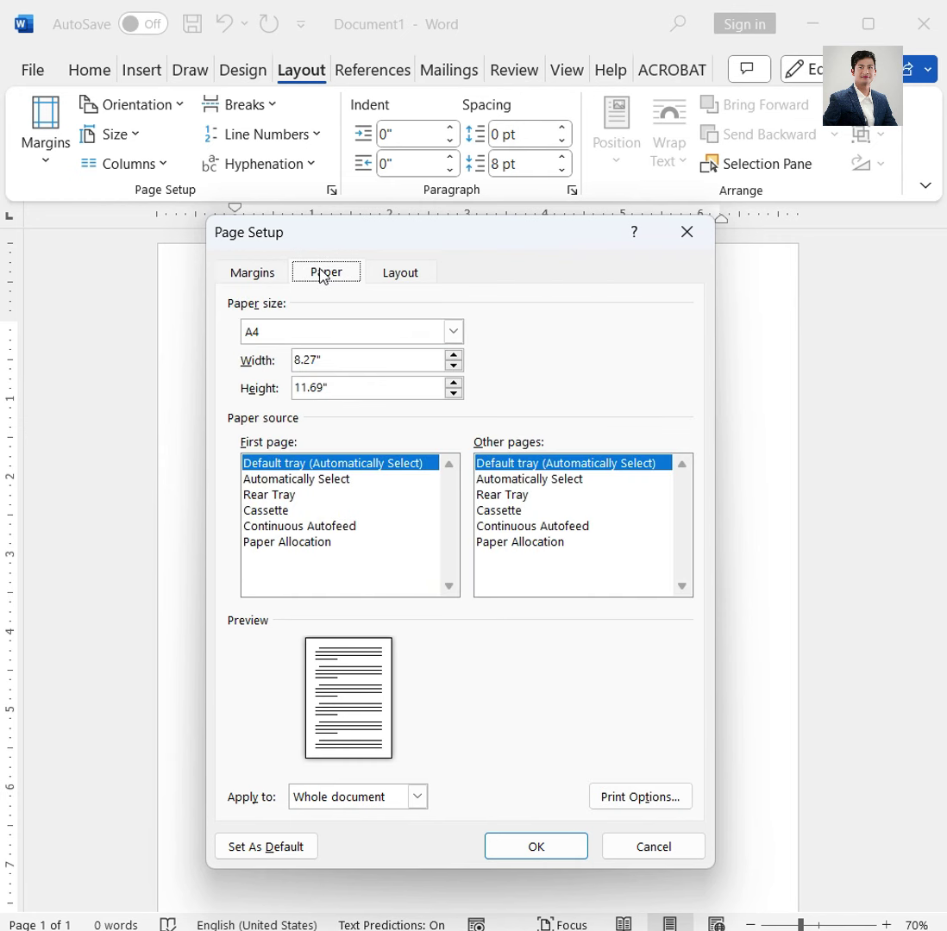
left_click(260, 336)
left_click(501, 367)
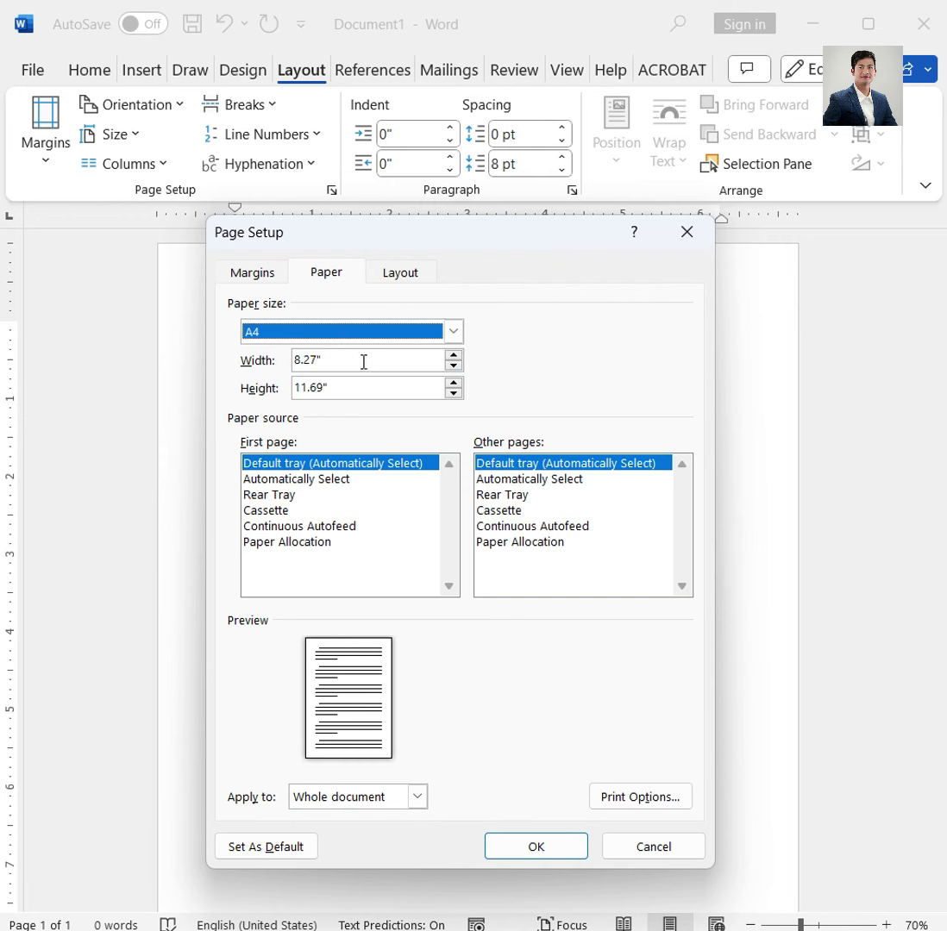
left_click(306, 336)
left_click(505, 375)
left_click(501, 282)
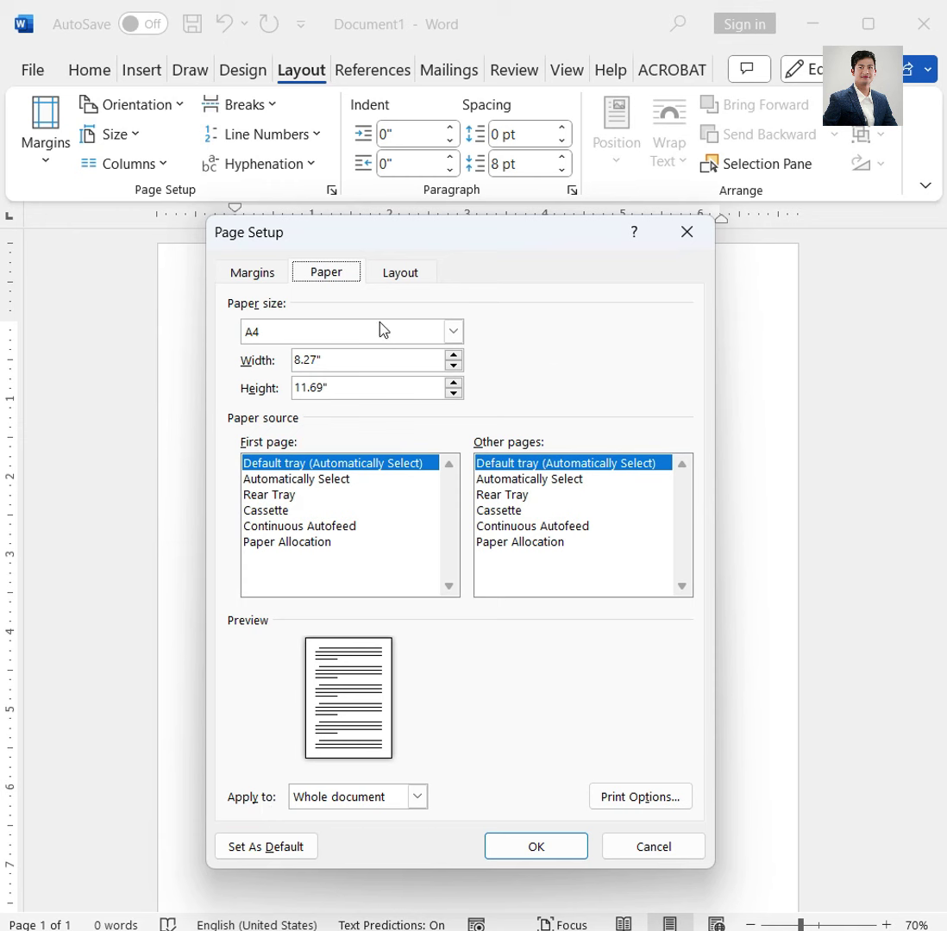
left_click(285, 847)
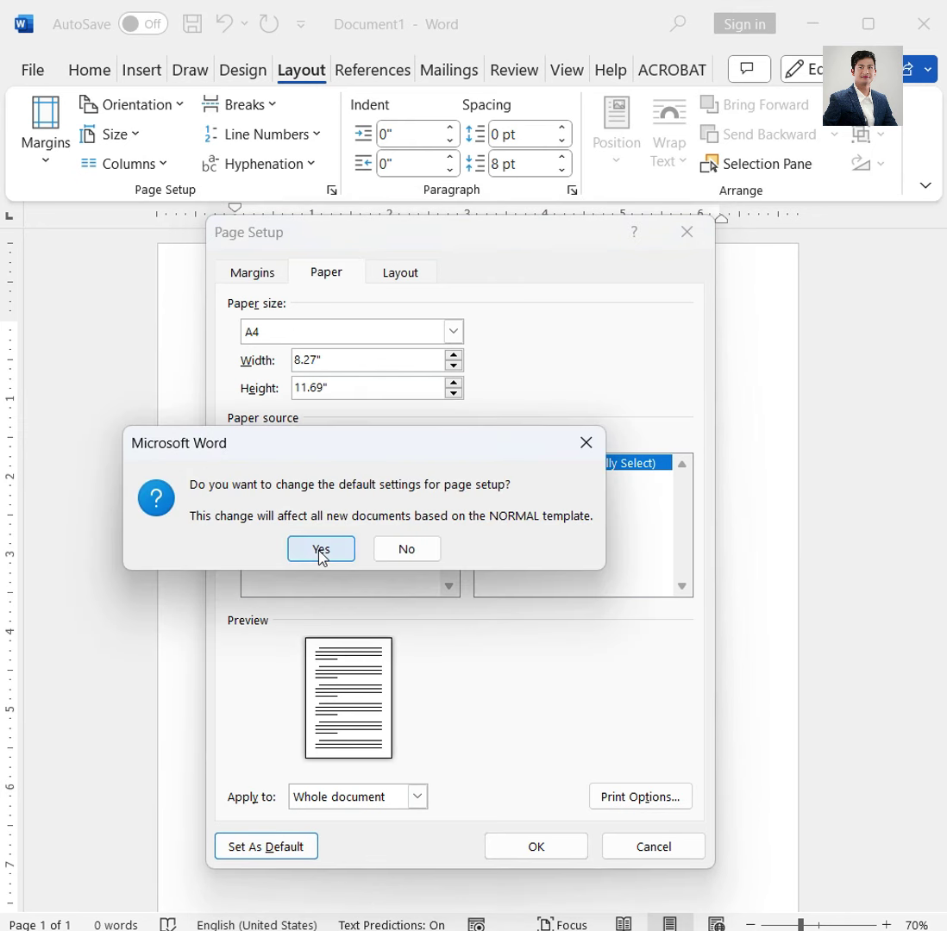
left_click(319, 549)
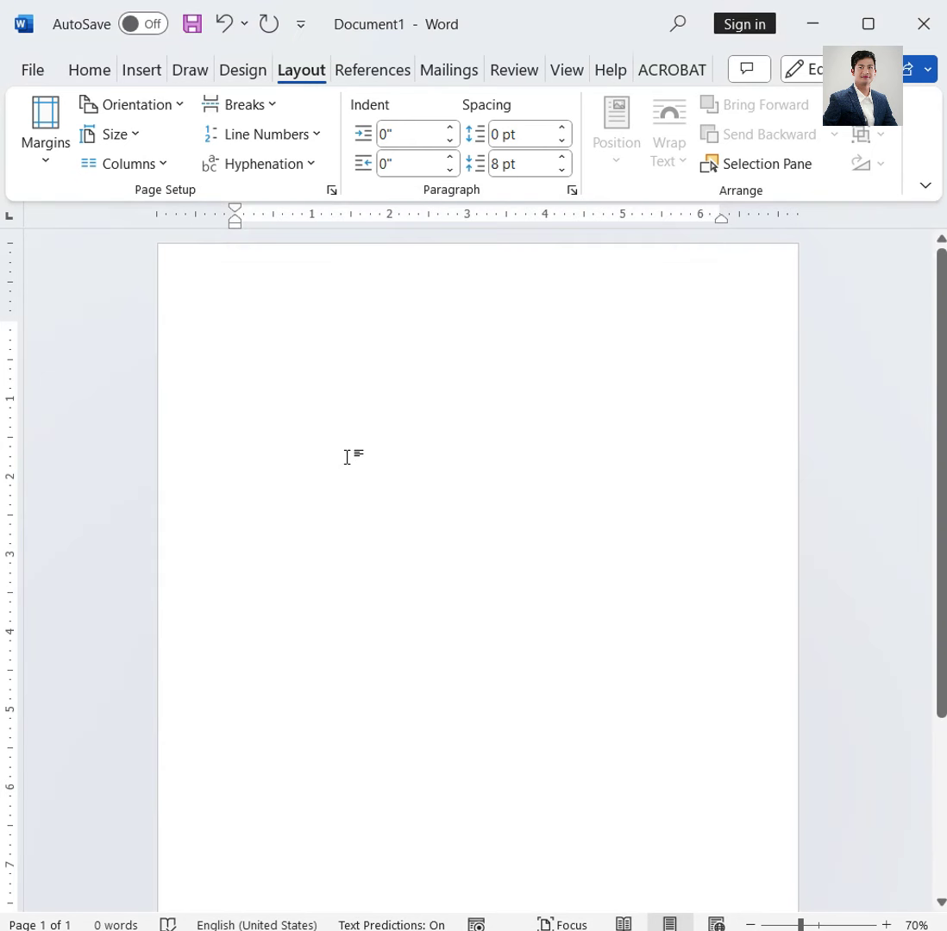
Set the Home font to Khmer OS Muol at size 12.
left_click(90, 69)
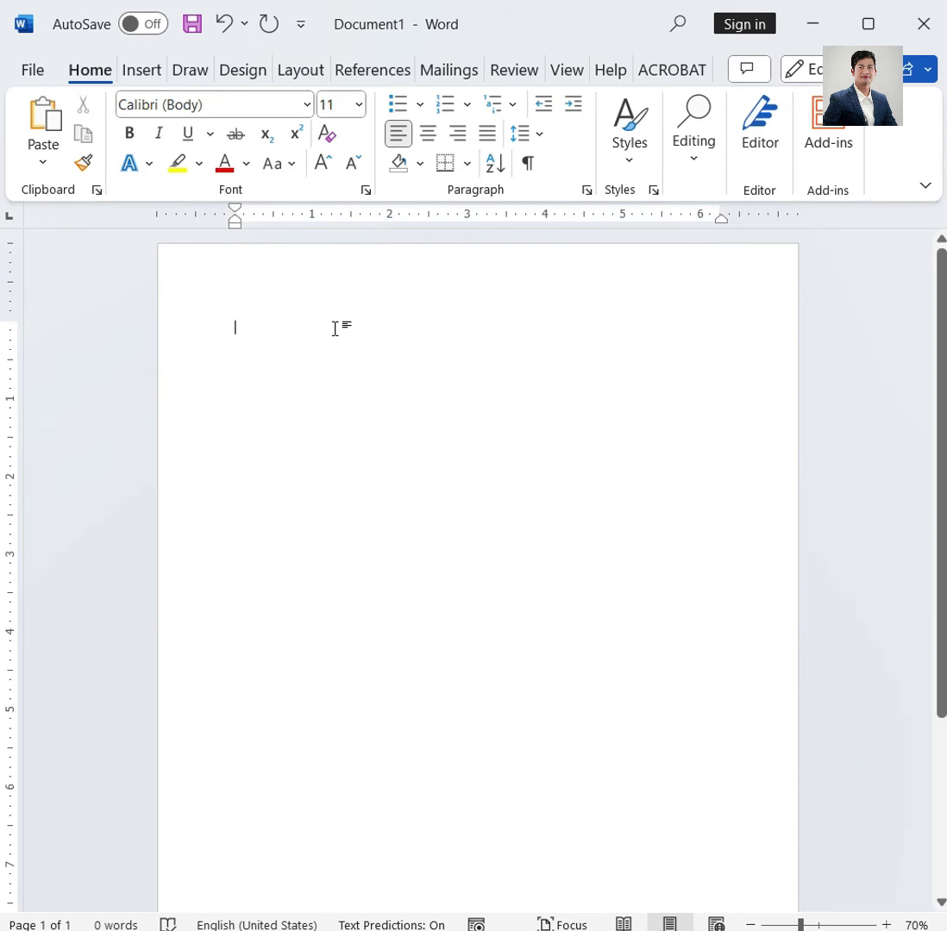
left_click(306, 105)
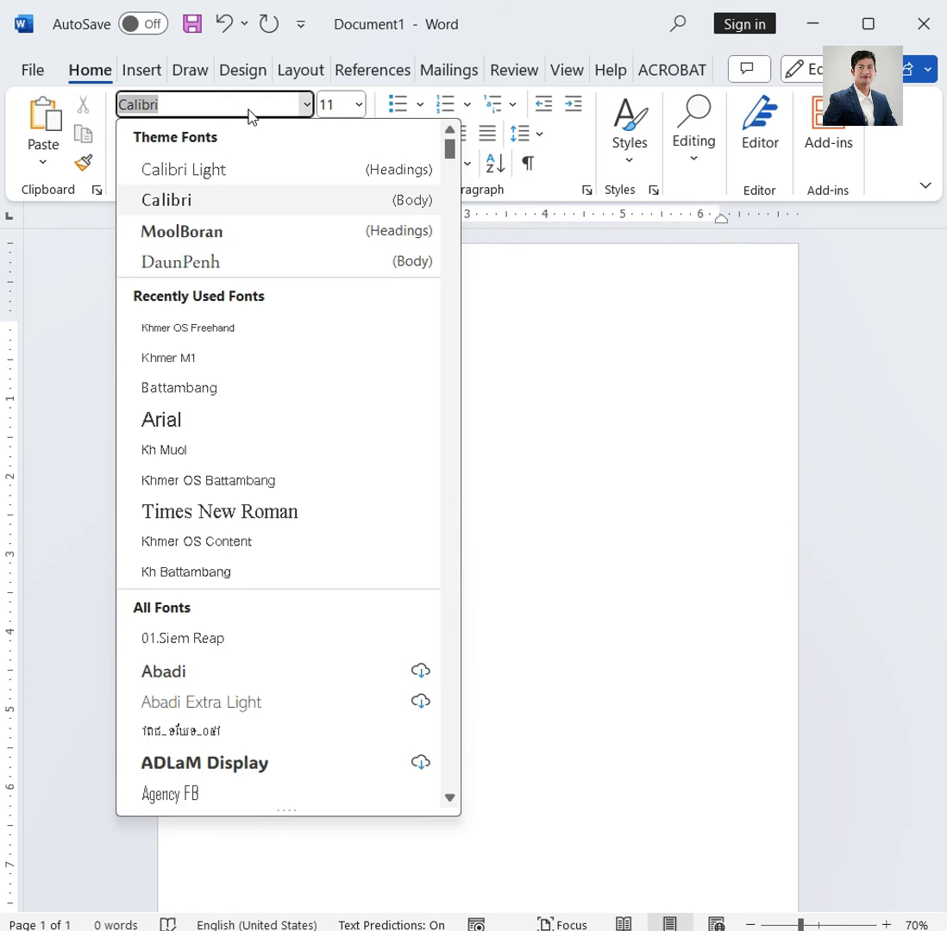
type("Khmer")
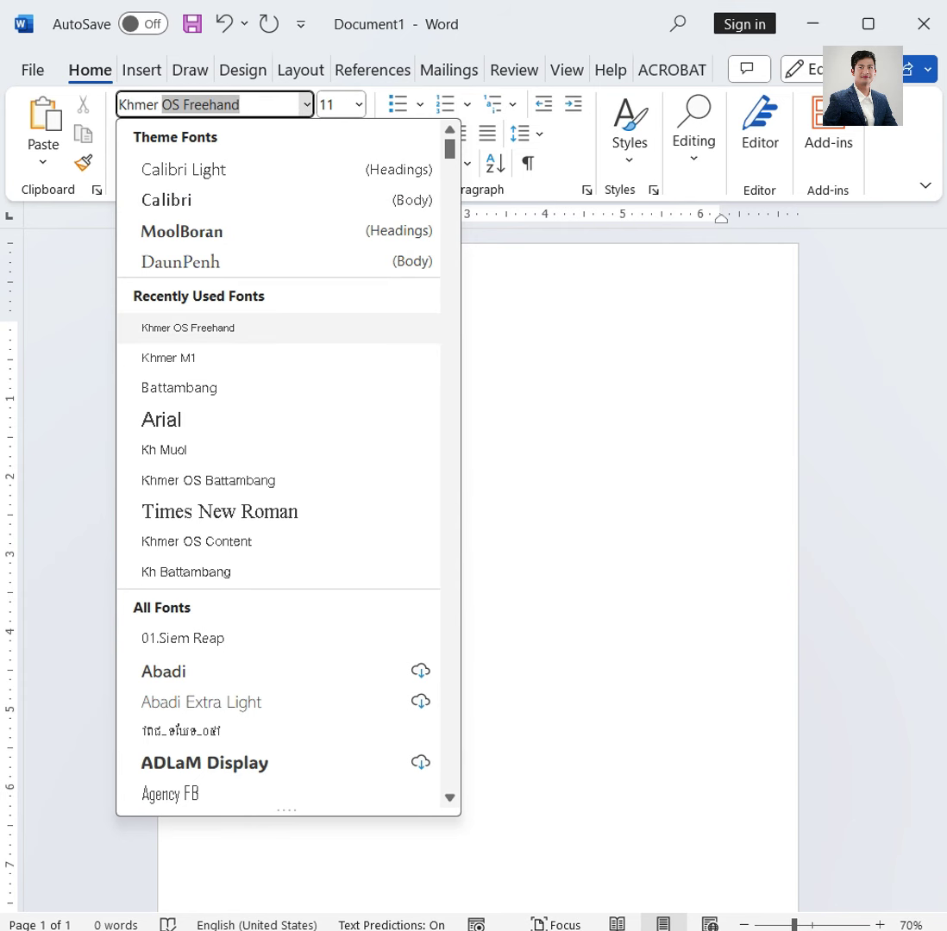
type(" OS M")
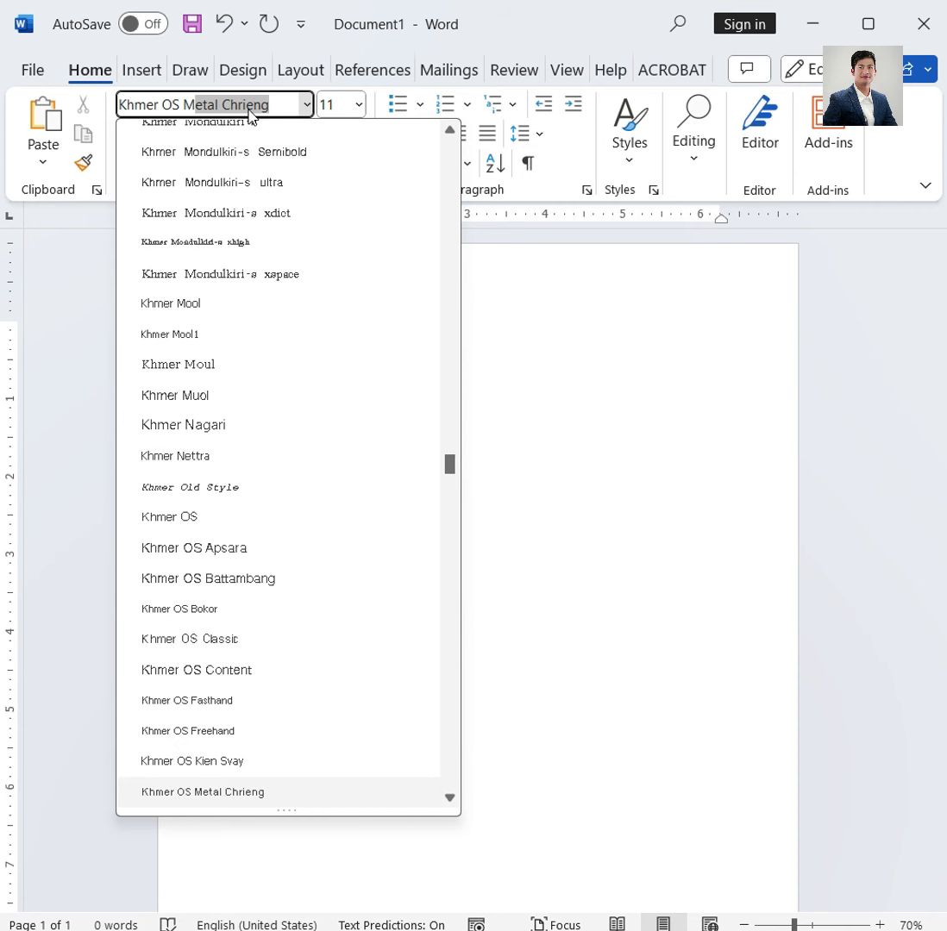
type("uol")
key("Return")
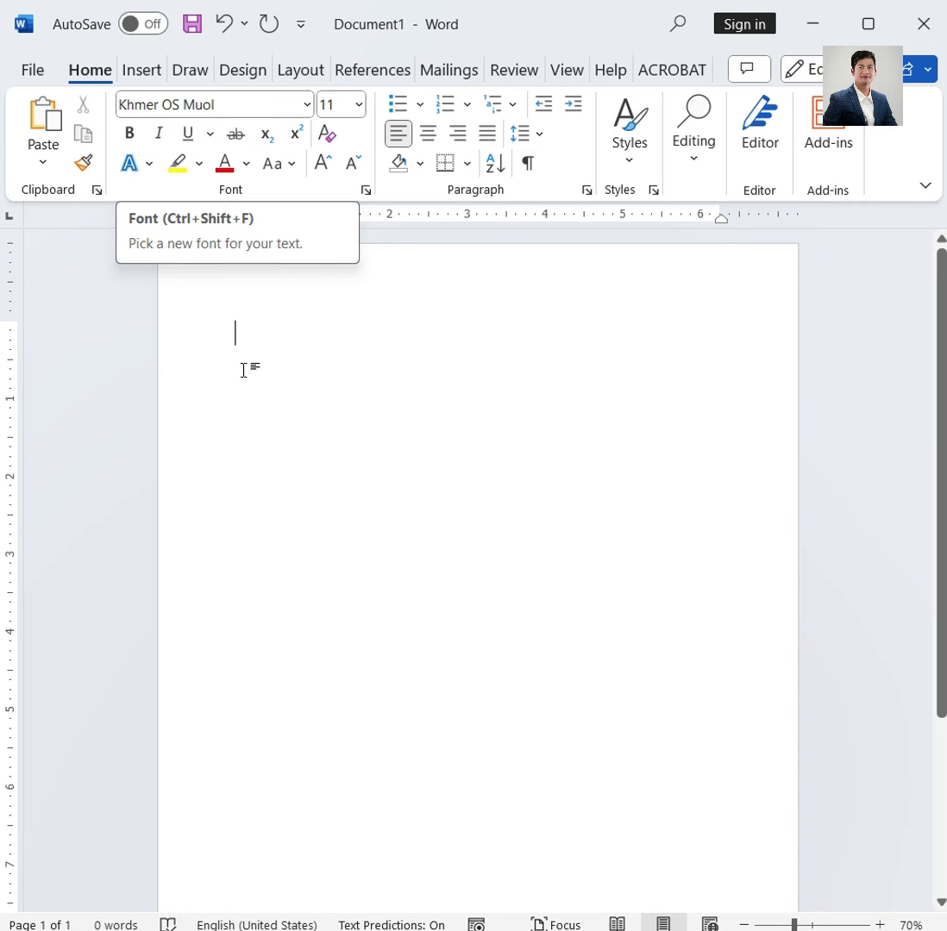
left_click(359, 106)
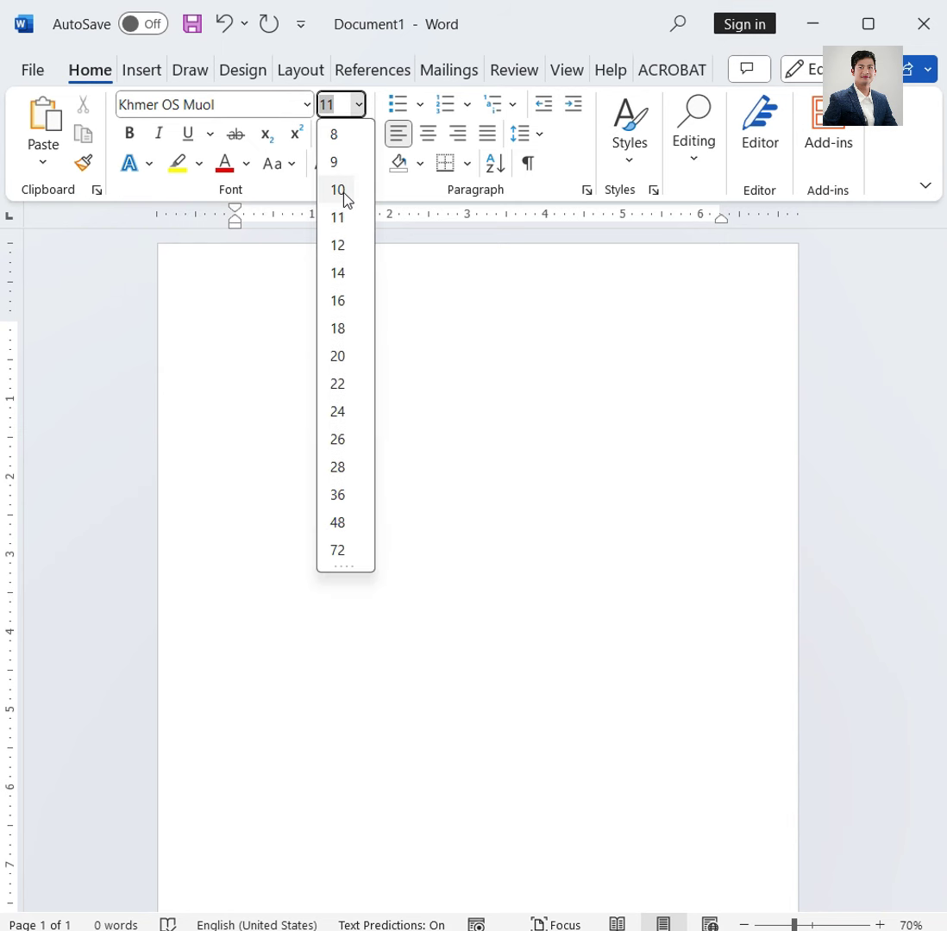
left_click(339, 250)
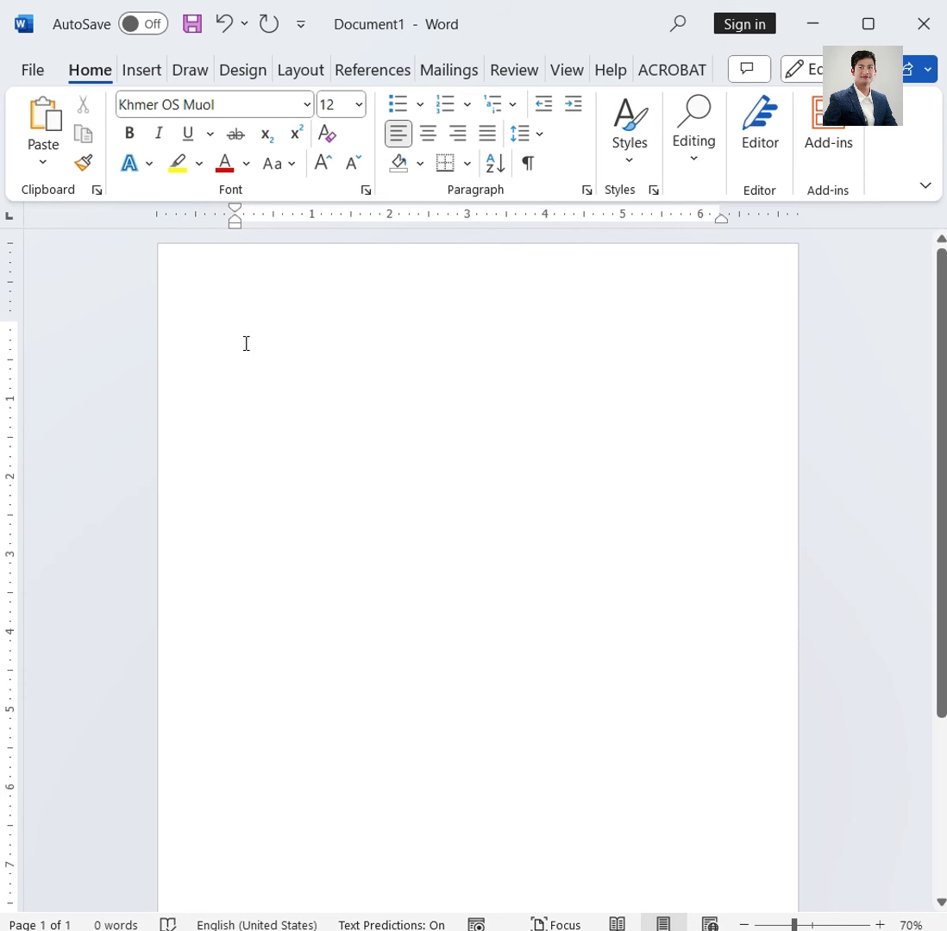
At size 14 in Khmer input, type 'ព្រះរាជាណាចក្រកម្ពុជា' and 'ជាតិ សាសនា ព្រះមហាក្សត្រ' on two lines.
left_click(358, 104)
left_click(347, 275)
key("alt+shift")
type("ព្រះរាជាណាចក្រកម្ពុ")
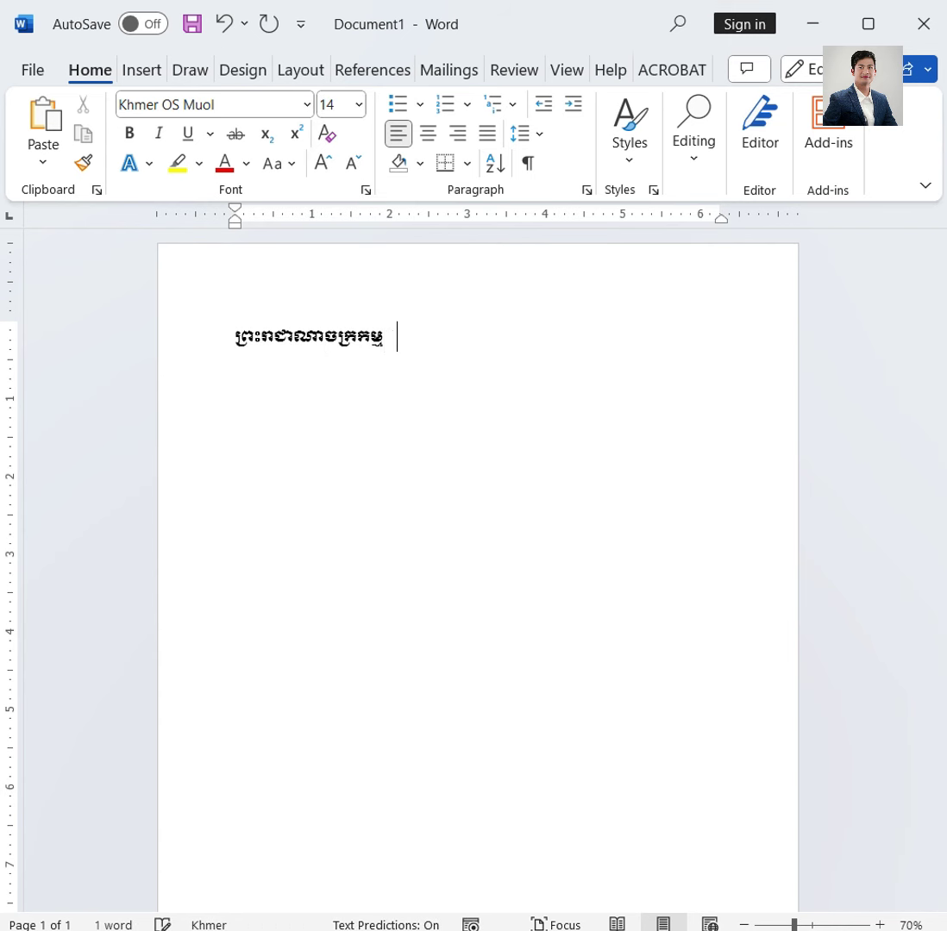
type("ជា")
key("Return")
type("ជាតិ សាសនា ព្រះមហាក")
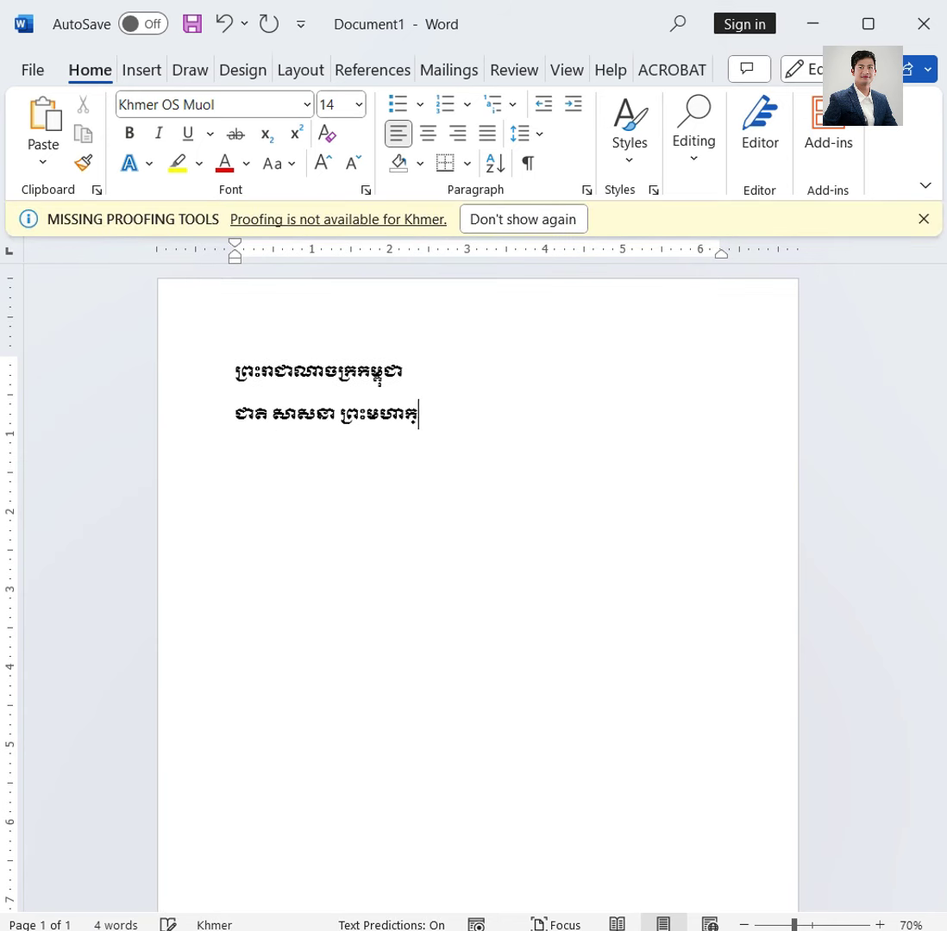
type("្សត្រ")
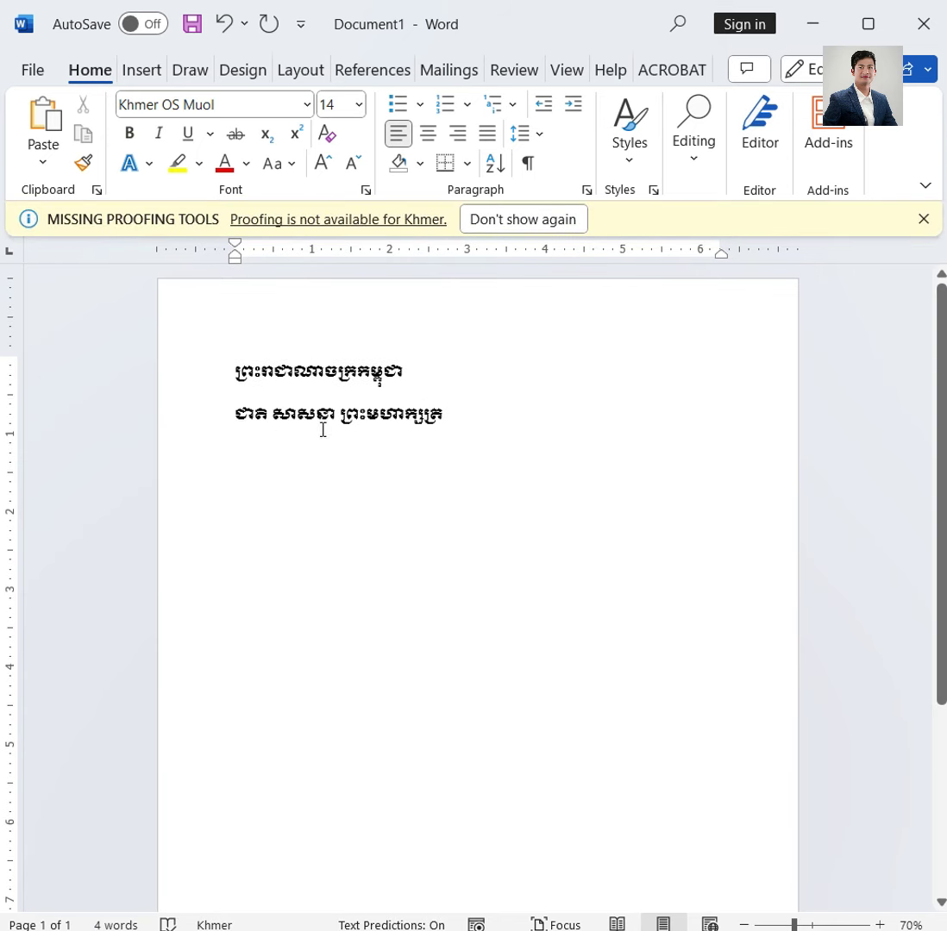
Centre both title lines and start an empty centred line below them.
left_click_drag(463, 407, 231, 371)
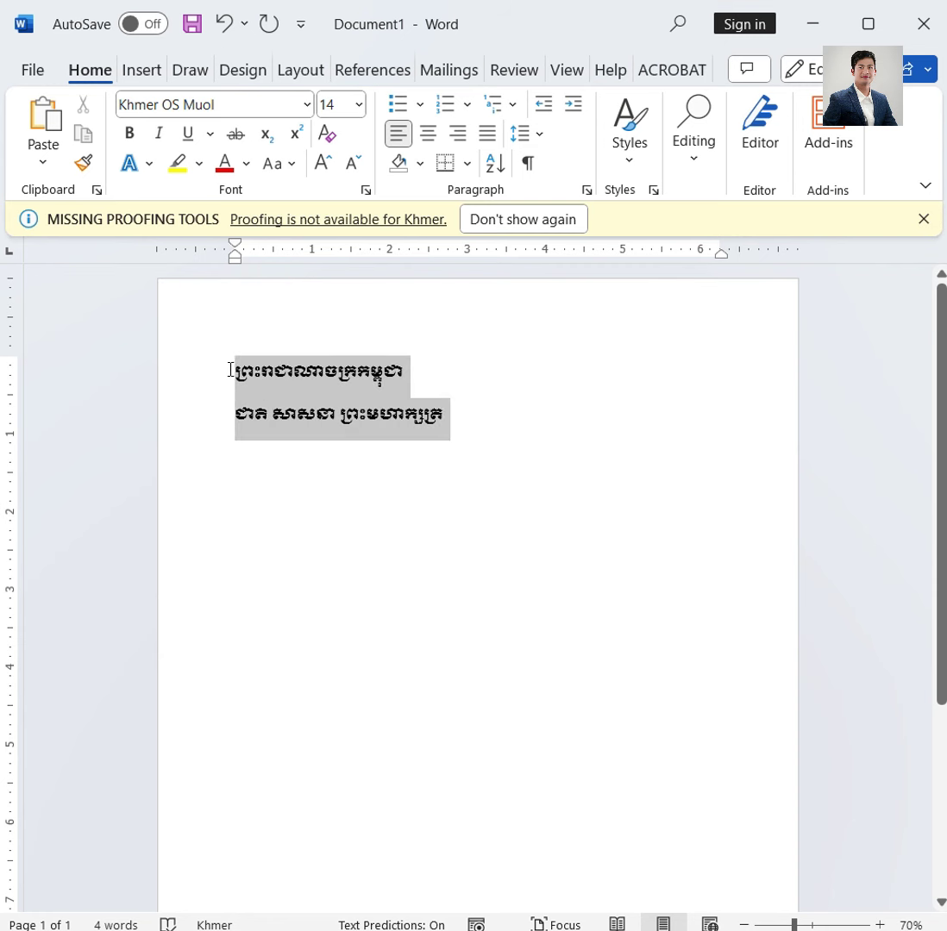
left_click(427, 134)
left_click(614, 415)
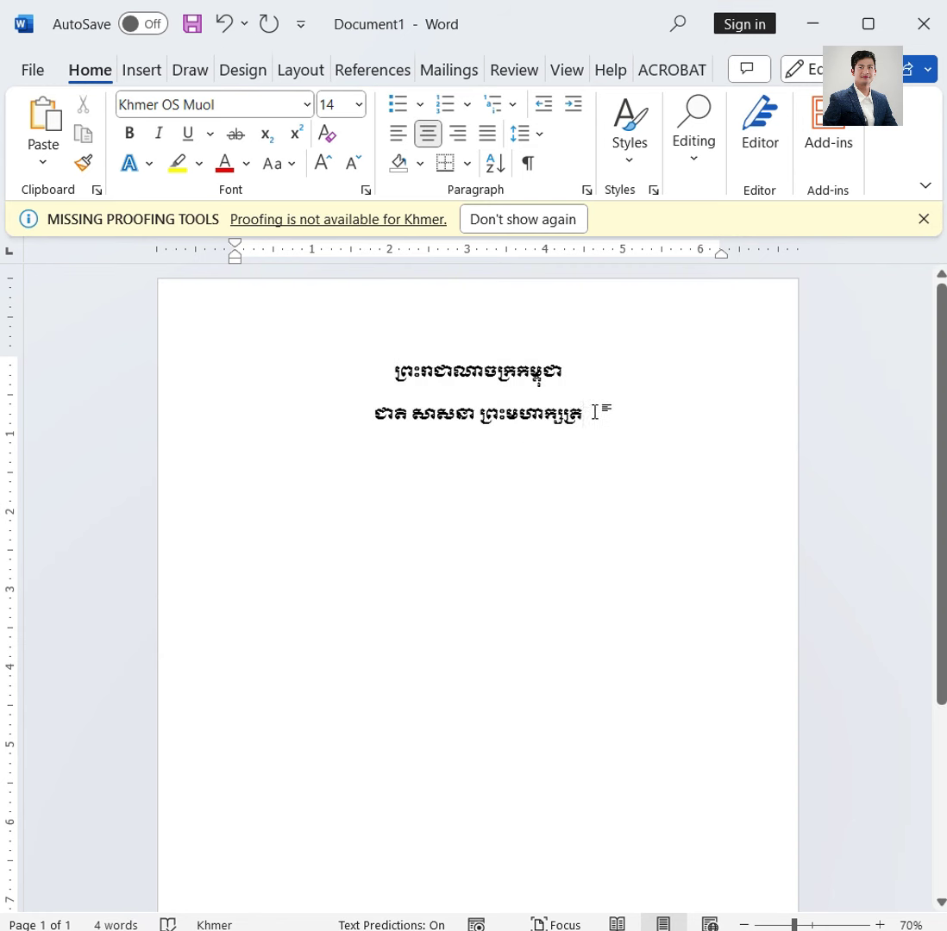
left_click_drag(598, 410, 388, 366)
left_click(518, 418)
left_click(598, 420)
key("Return")
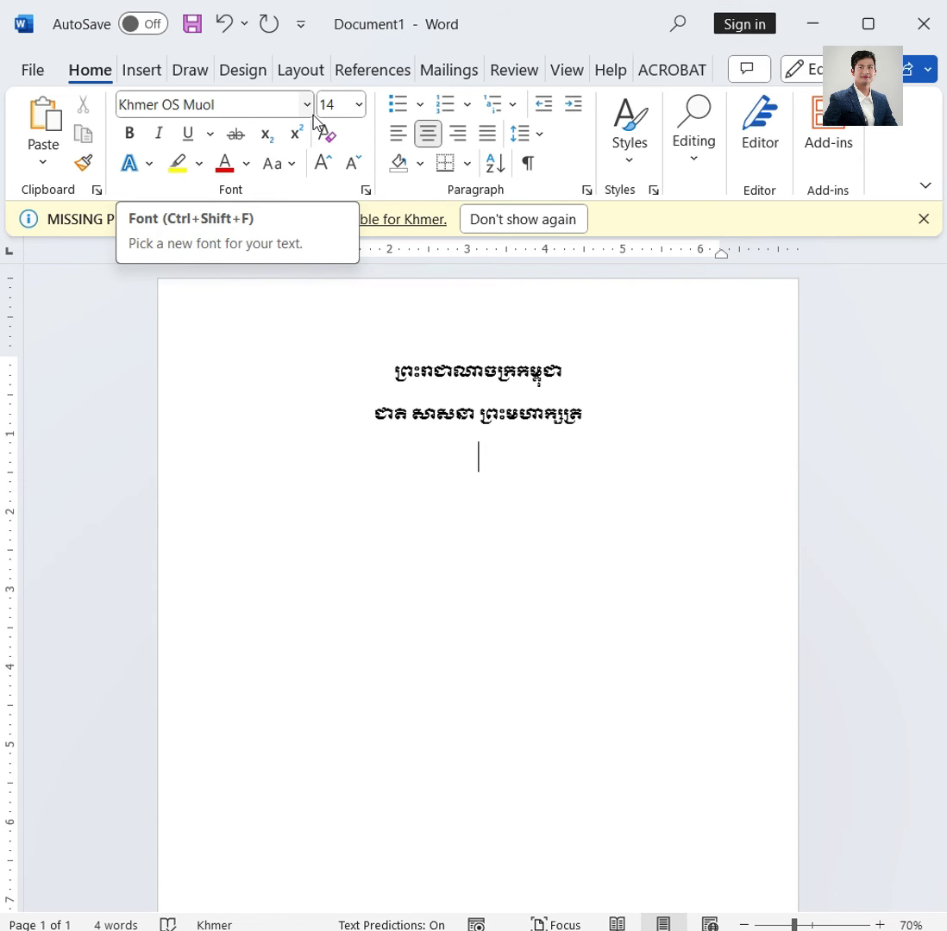
Insert the Tacteing divider glyph (0036) from More Symbols onto the new line.
left_click(128, 76)
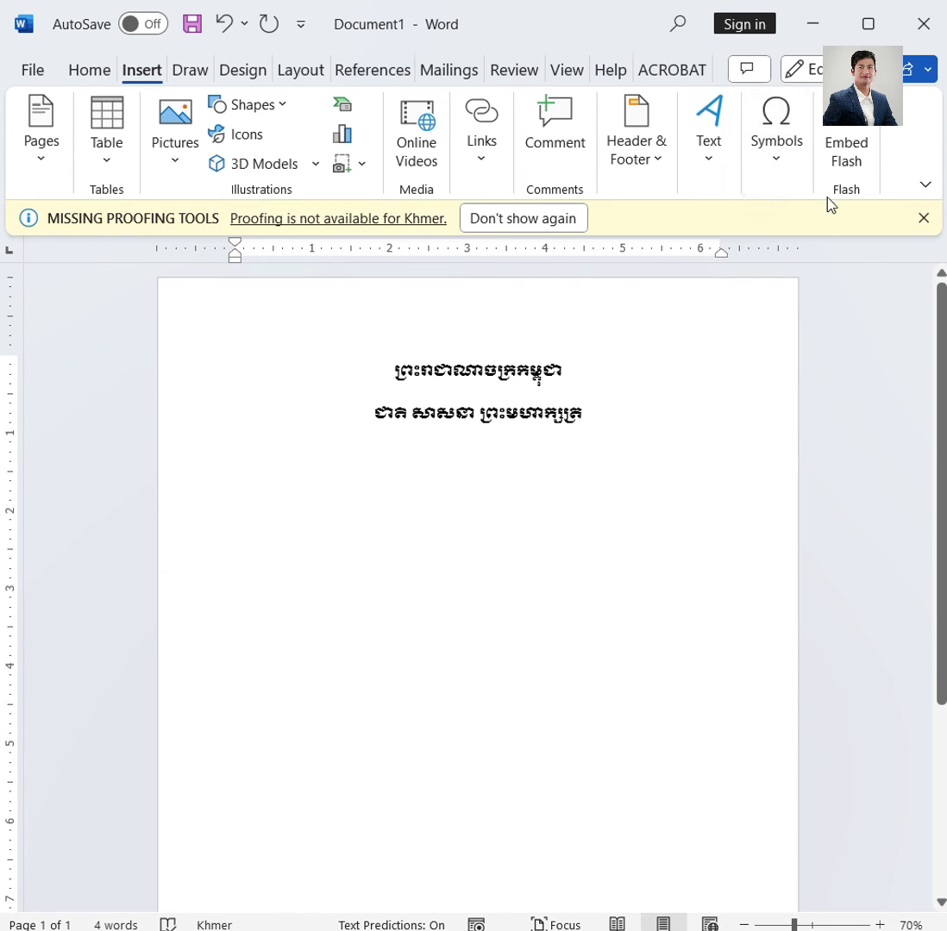
left_click(779, 173)
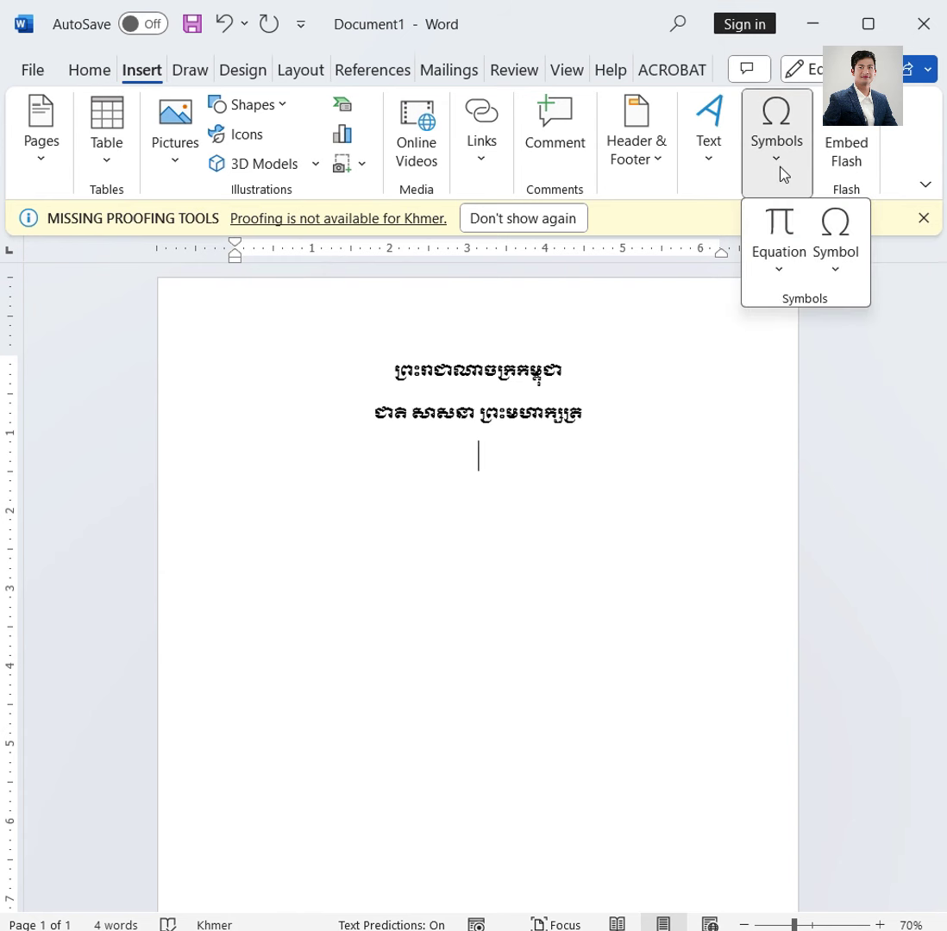
left_click(838, 278)
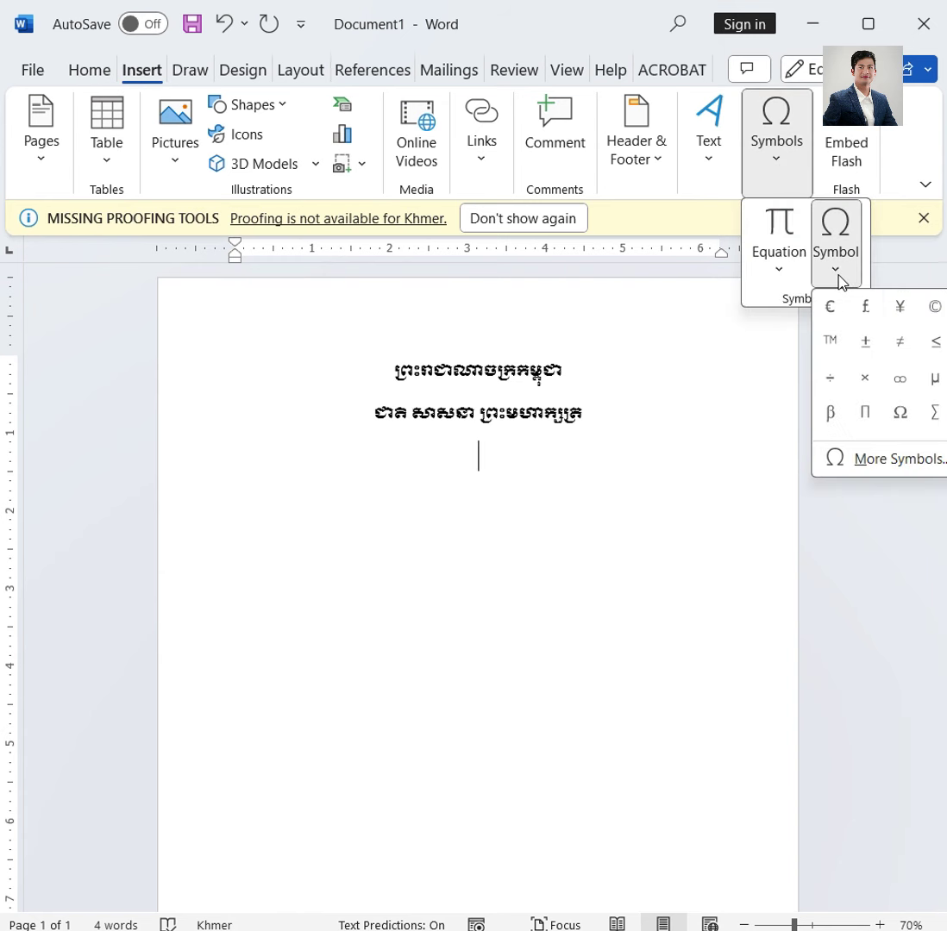
left_click(867, 461)
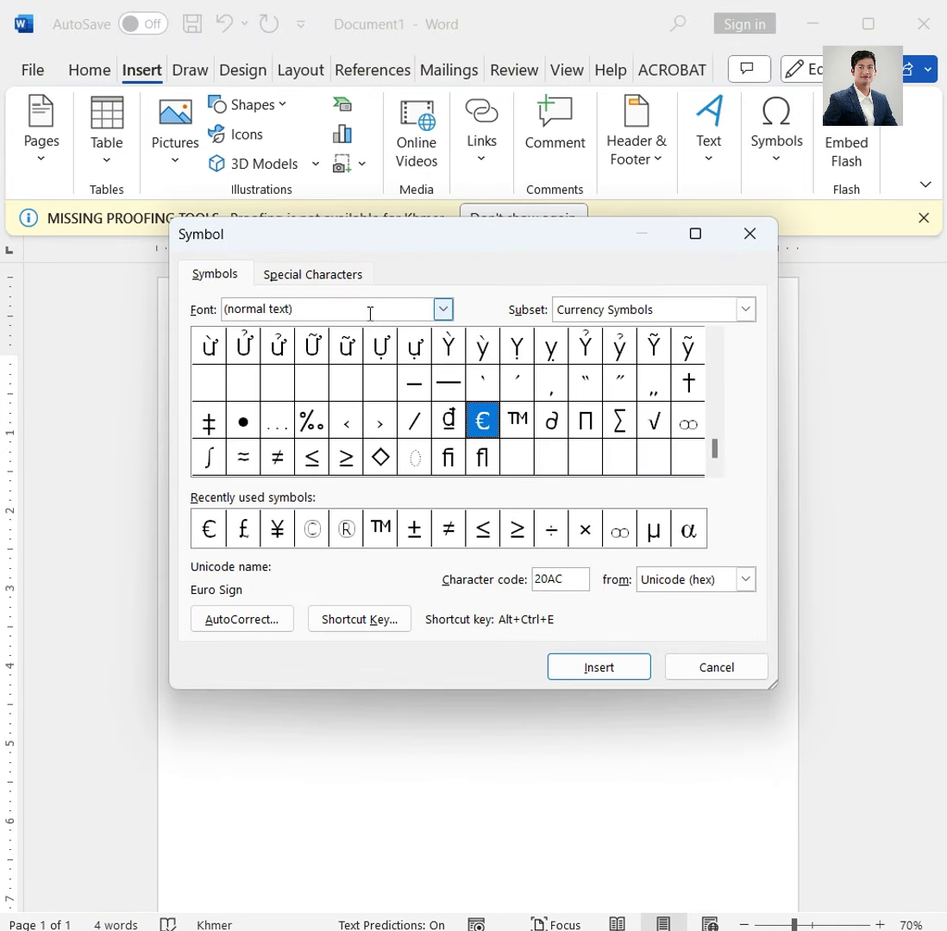
left_click(443, 309)
left_click_drag(444, 343, 433, 423)
left_click(428, 403)
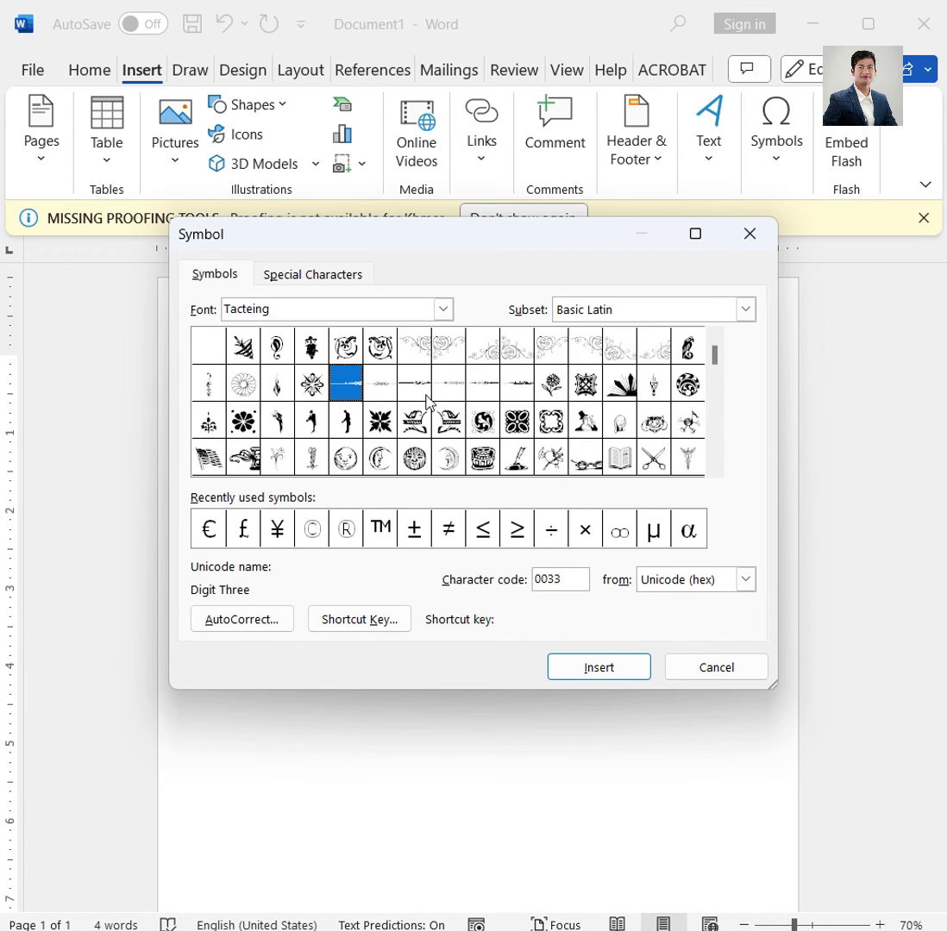
left_click(450, 389)
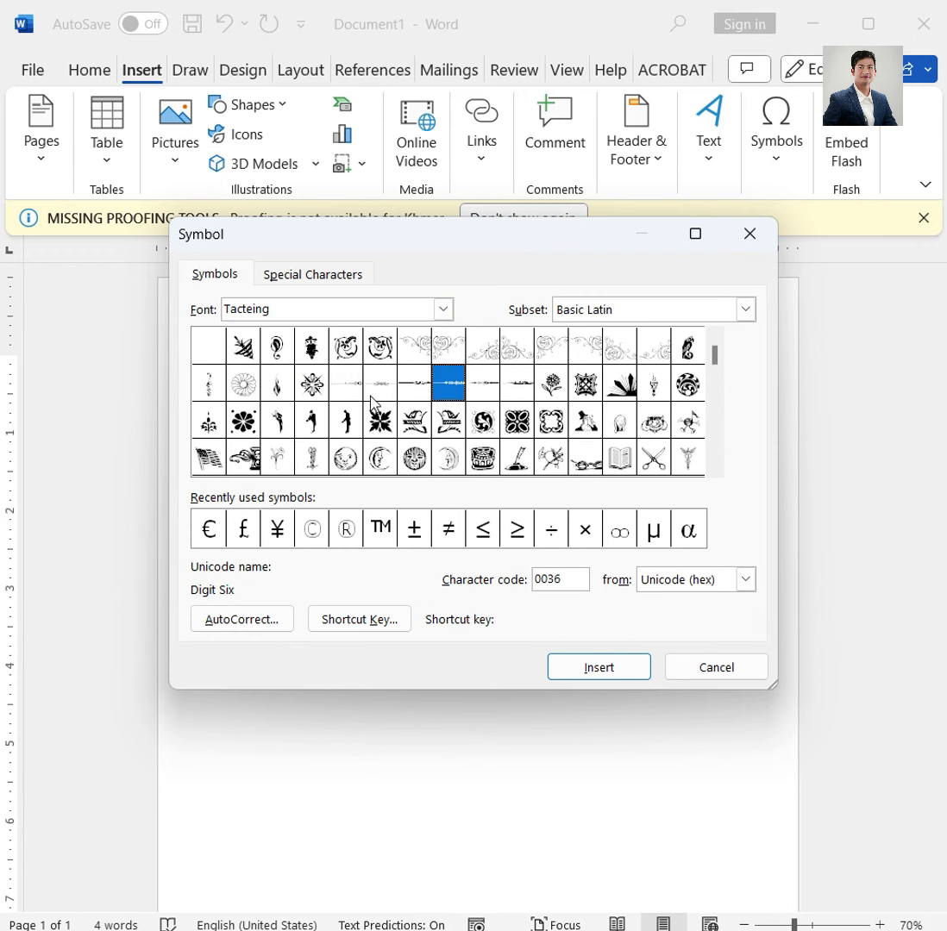
left_click(609, 677)
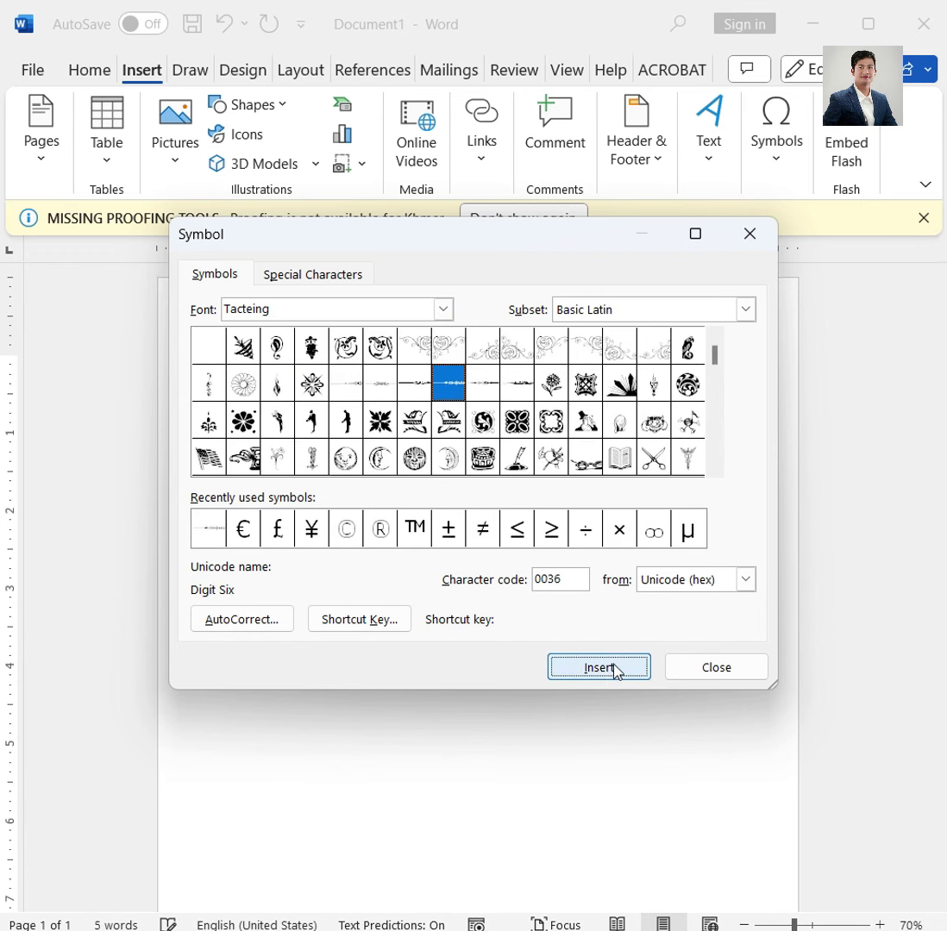
left_click(712, 670)
Resize the divider to 48: set 26, grow to 72, then shrink to 48.
left_click_drag(509, 452, 465, 452)
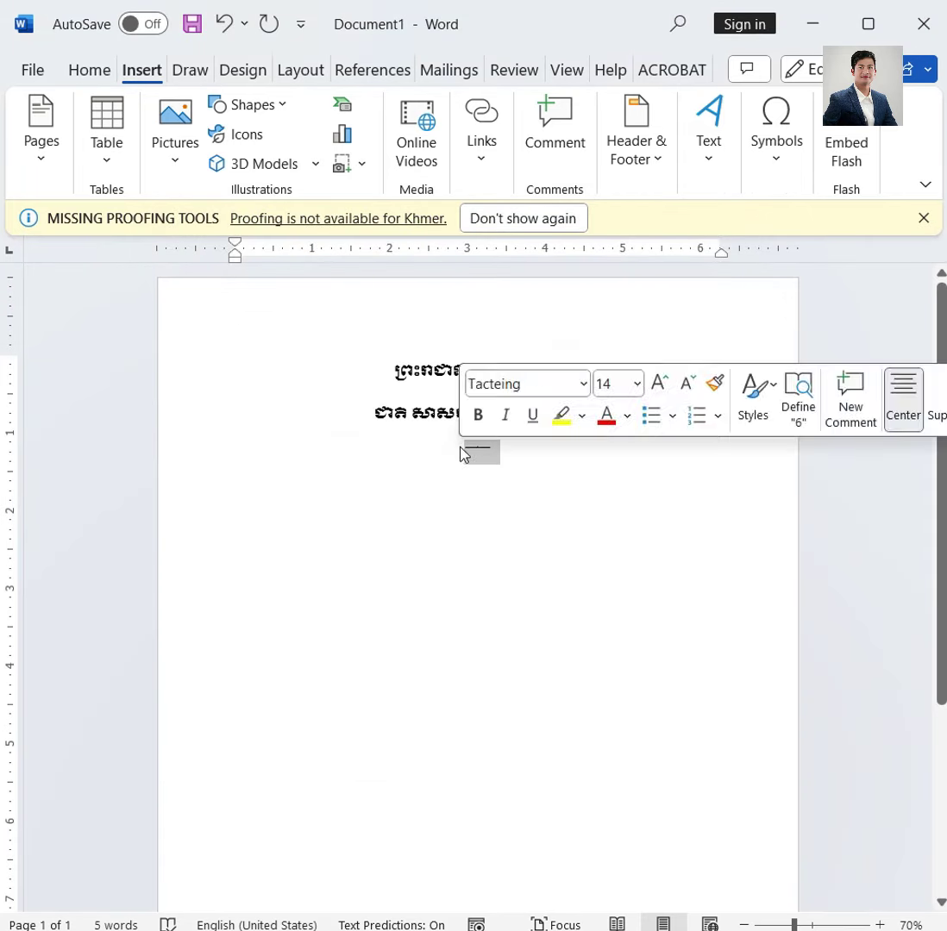
left_click(86, 71)
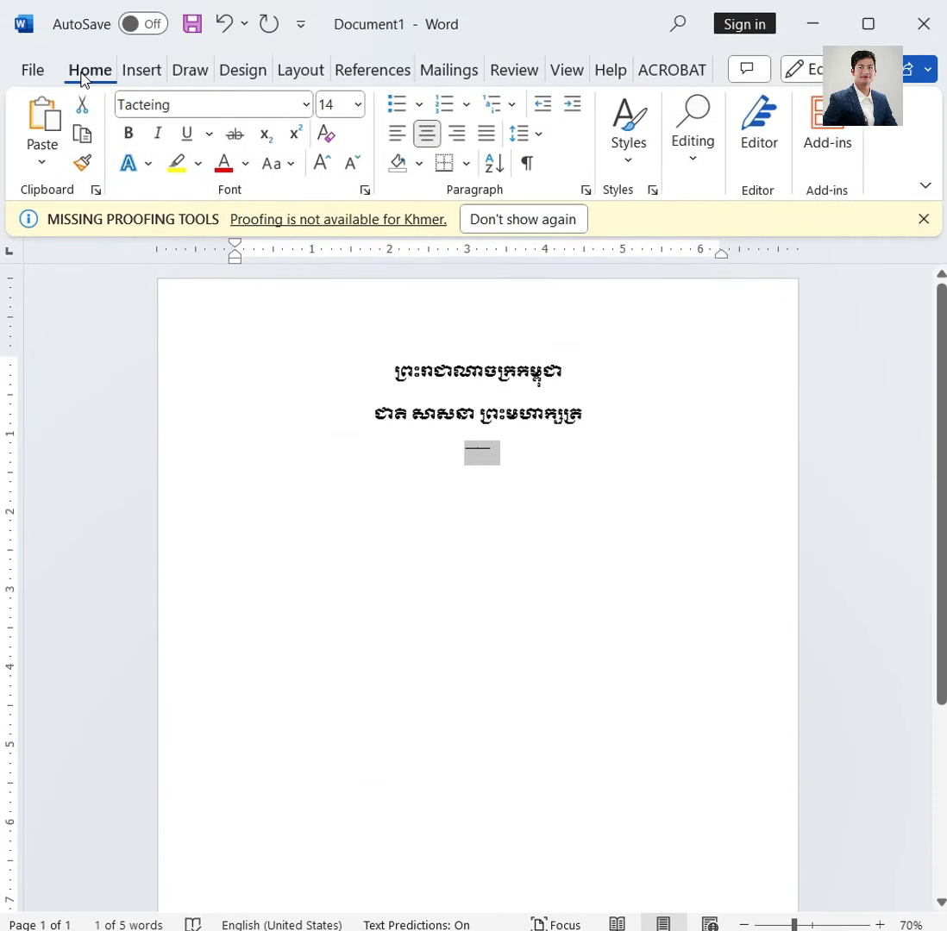
left_click(358, 105)
left_click(342, 440)
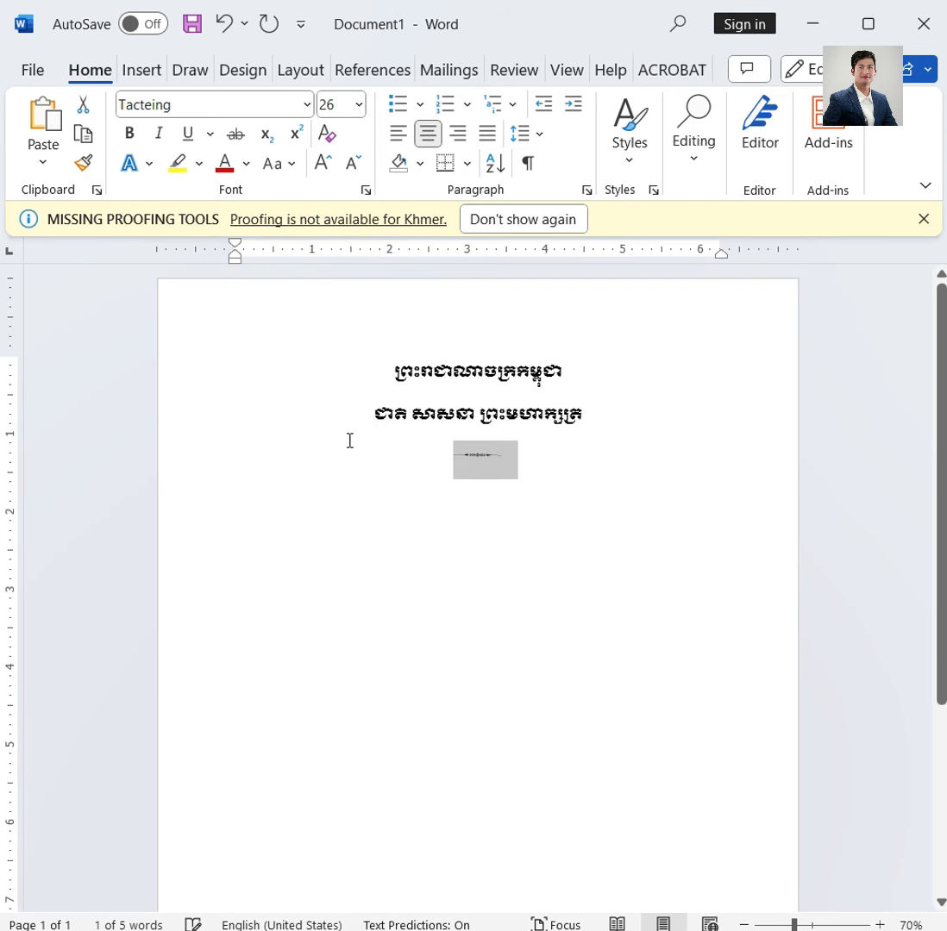
left_click(321, 163)
left_click(321, 163)
left_click(321, 163)
left_click(322, 163)
left_click(354, 163)
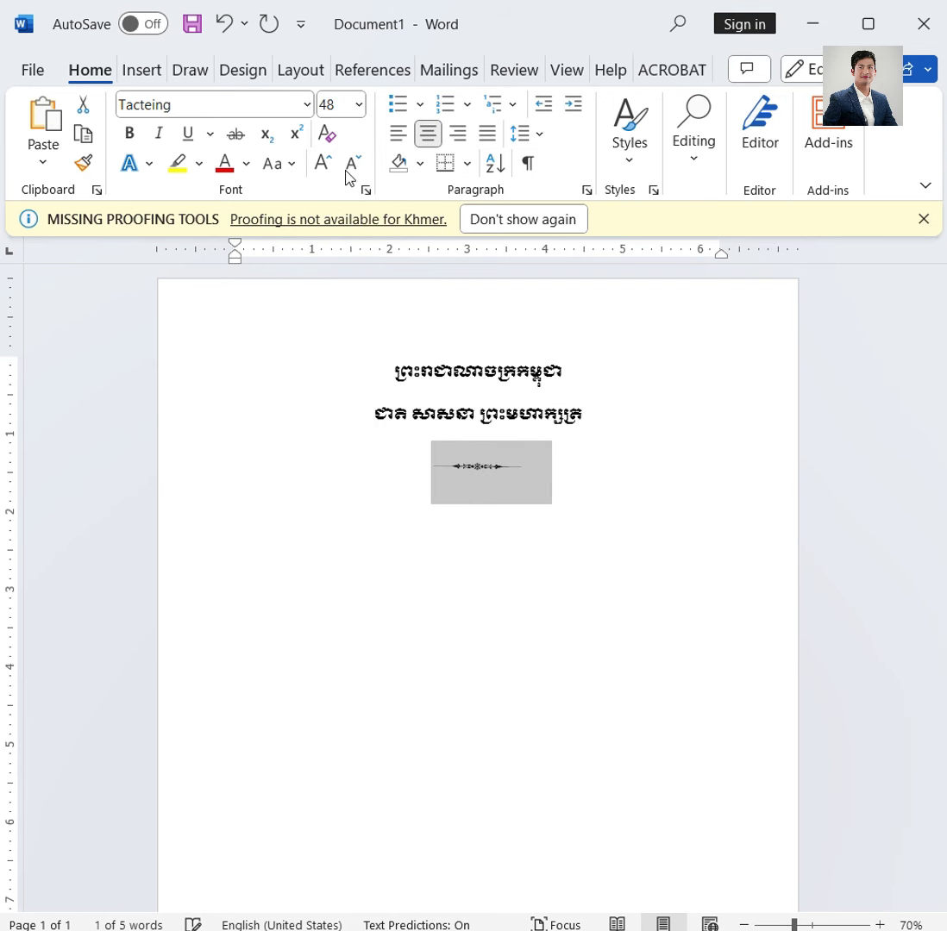
left_click(541, 469)
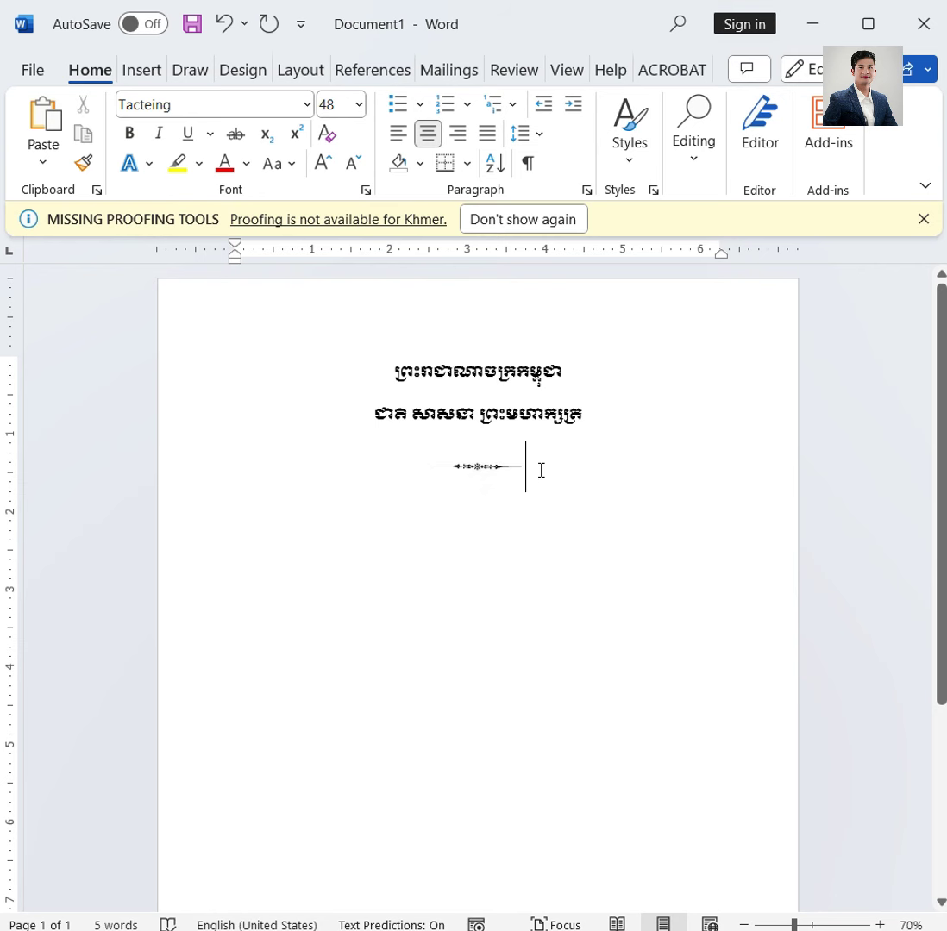
left_click_drag(540, 469, 357, 386)
left_click(496, 463)
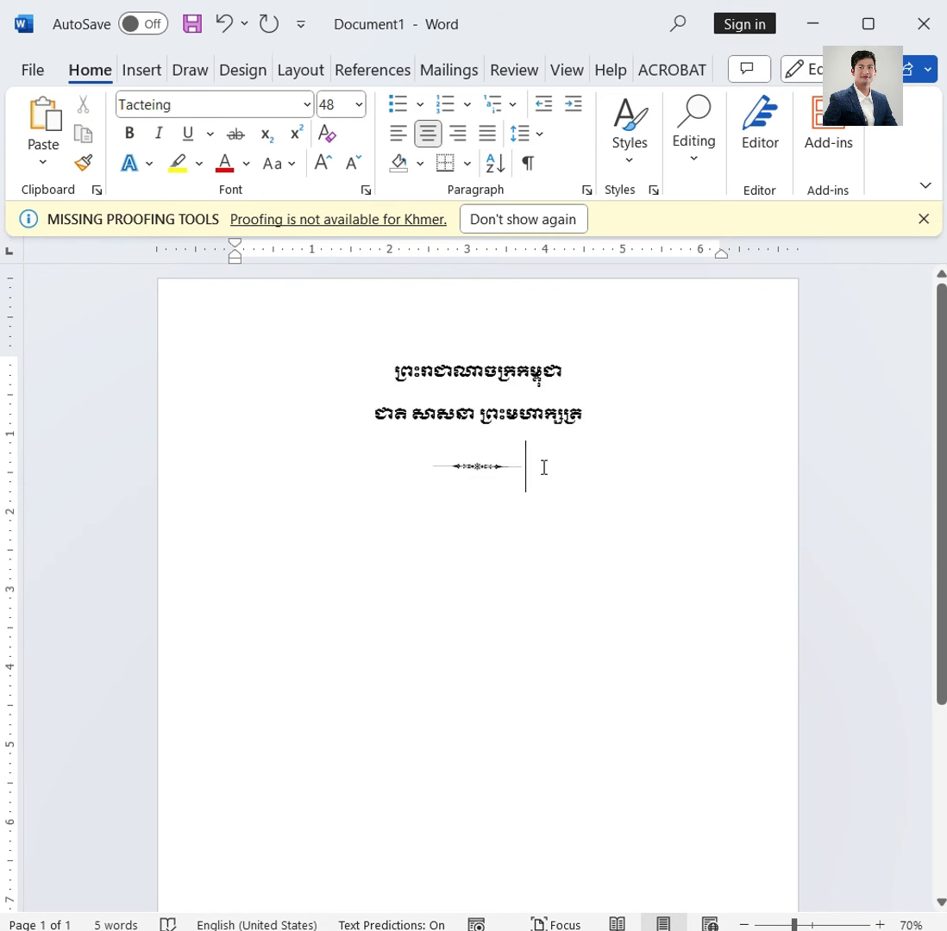